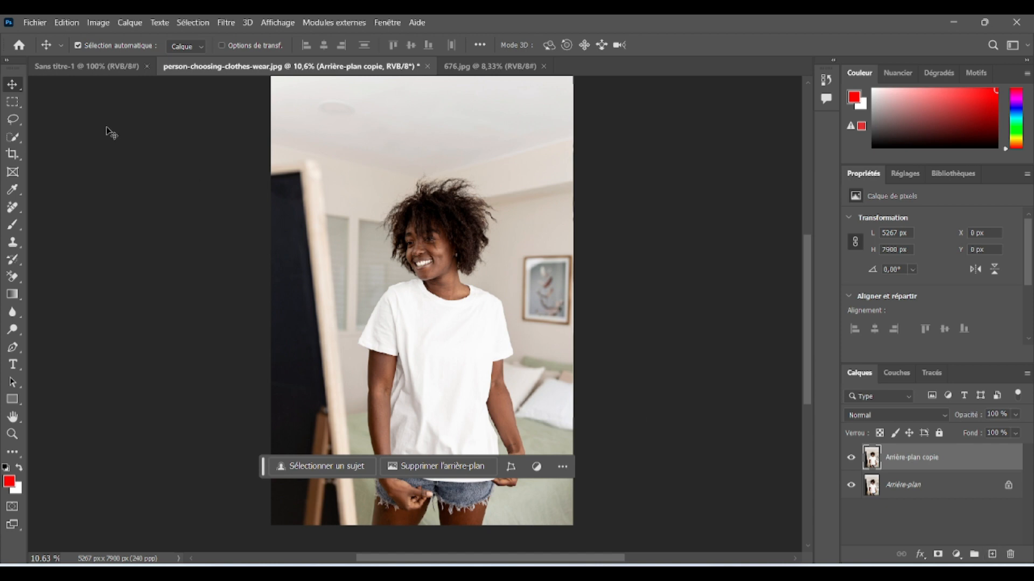
Step: Select the woman's white T-shirt on the Arrière-plan copie layer with the Quick Selection tool
left_click(13, 138)
left_click(72, 151)
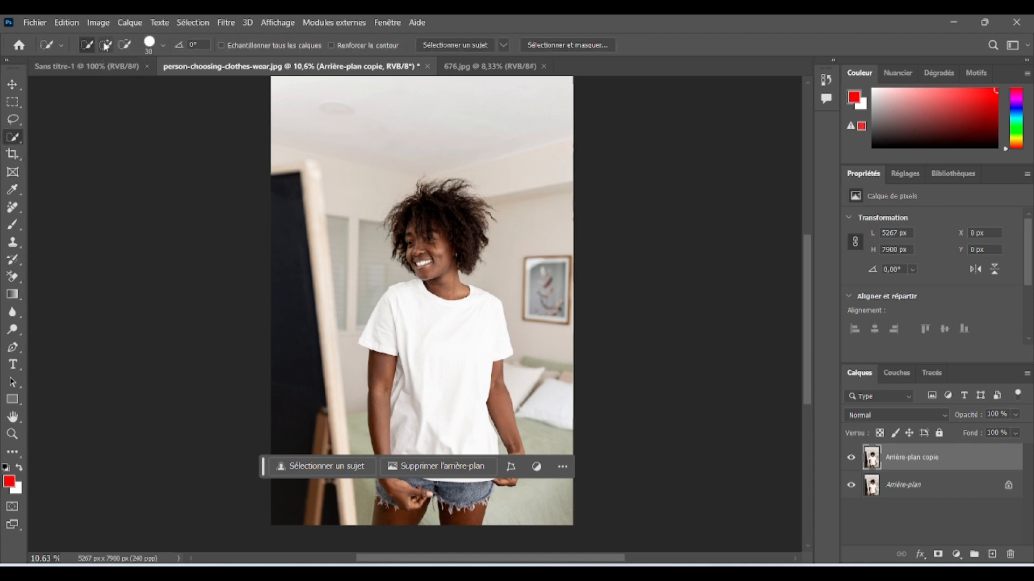
scroll(471, 373, "up", 5)
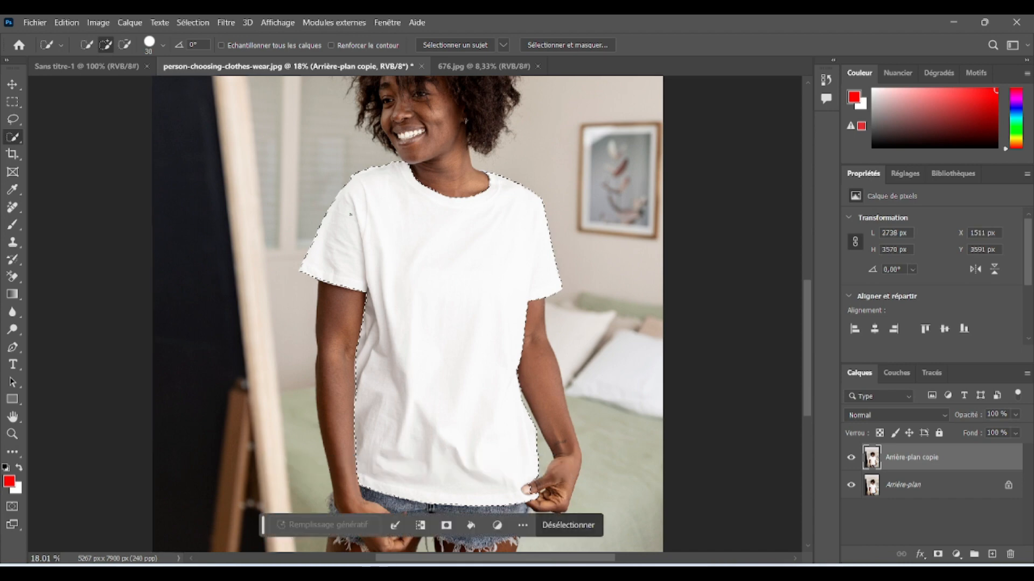
Step: Subtract the thumb tip and nail at the shirt's lower hem from the selection with the Lasso tool
left_click(13, 119)
scroll(539, 395, "down", 2)
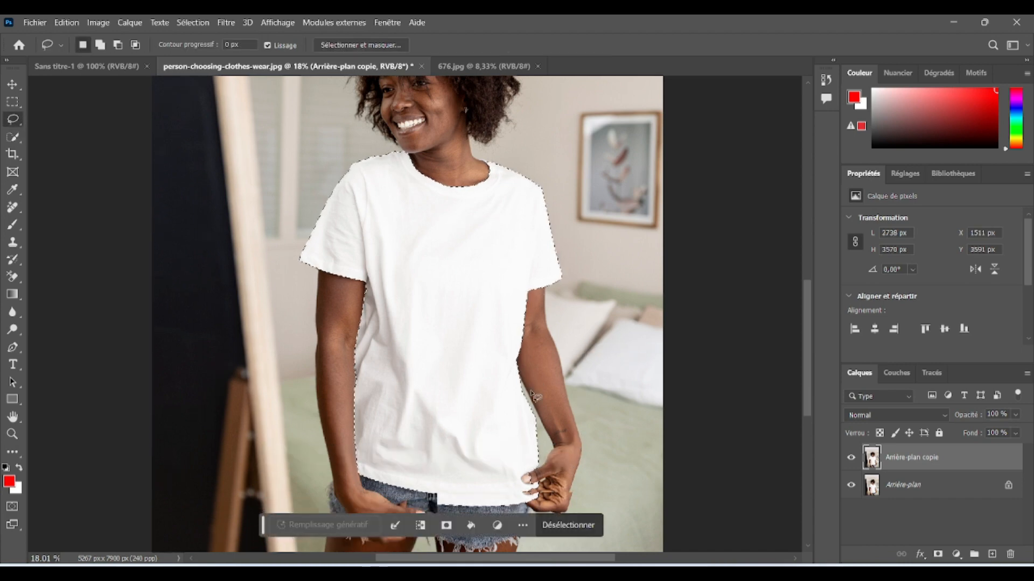
scroll(541, 425, "up", 1)
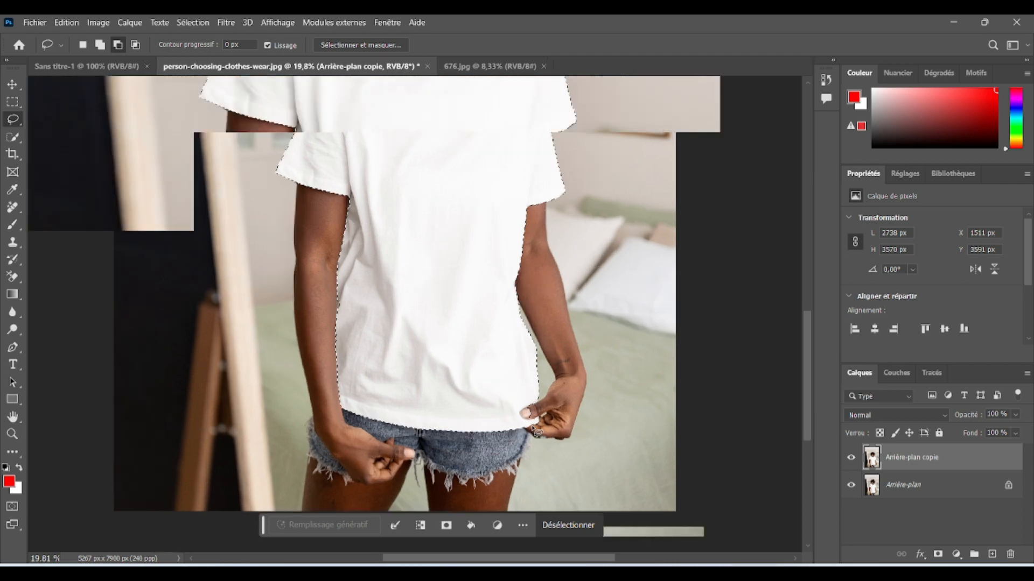
scroll(543, 440, "up", 4)
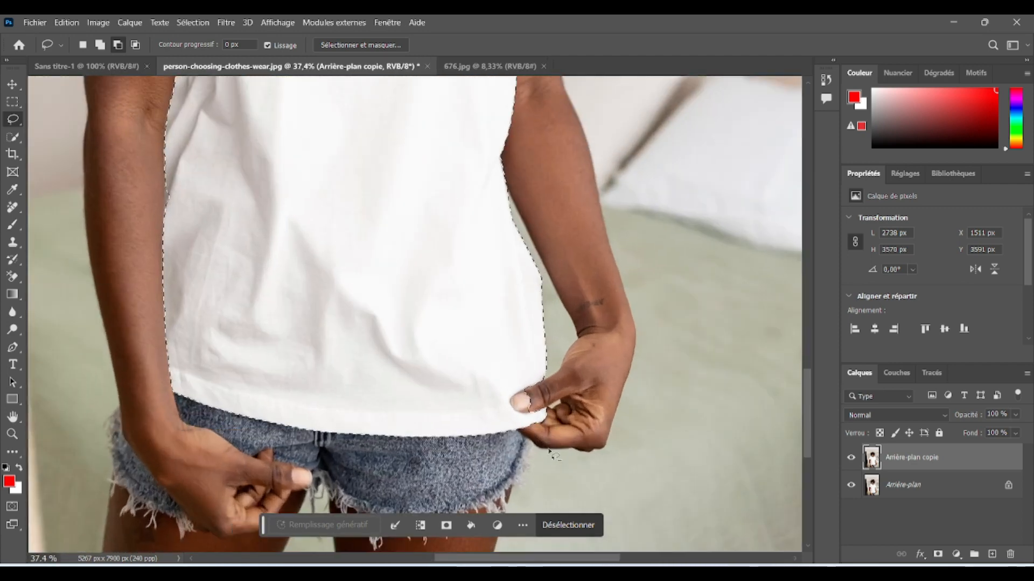
scroll(550, 451, "up", 4)
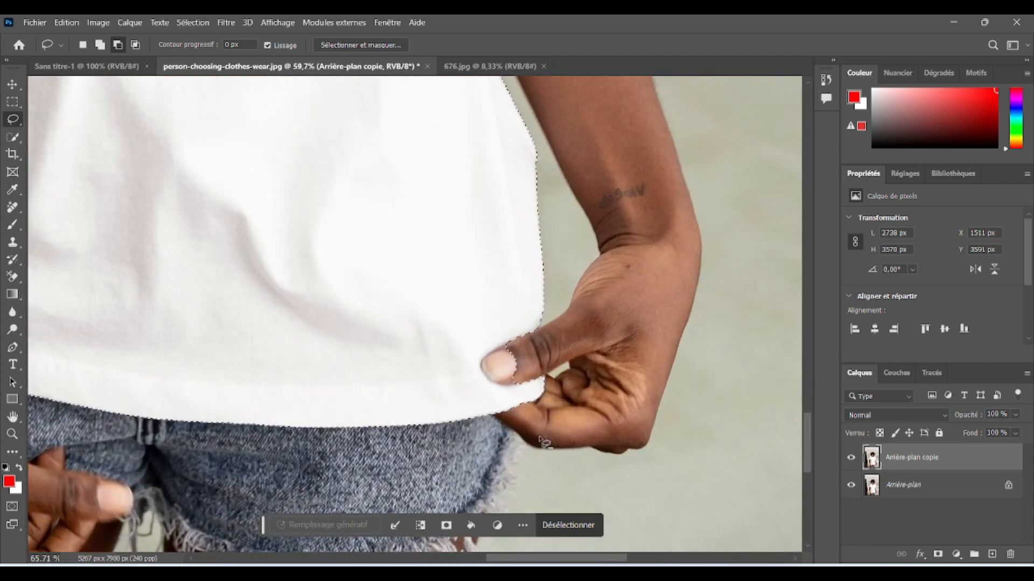
scroll(525, 399, "up", 3)
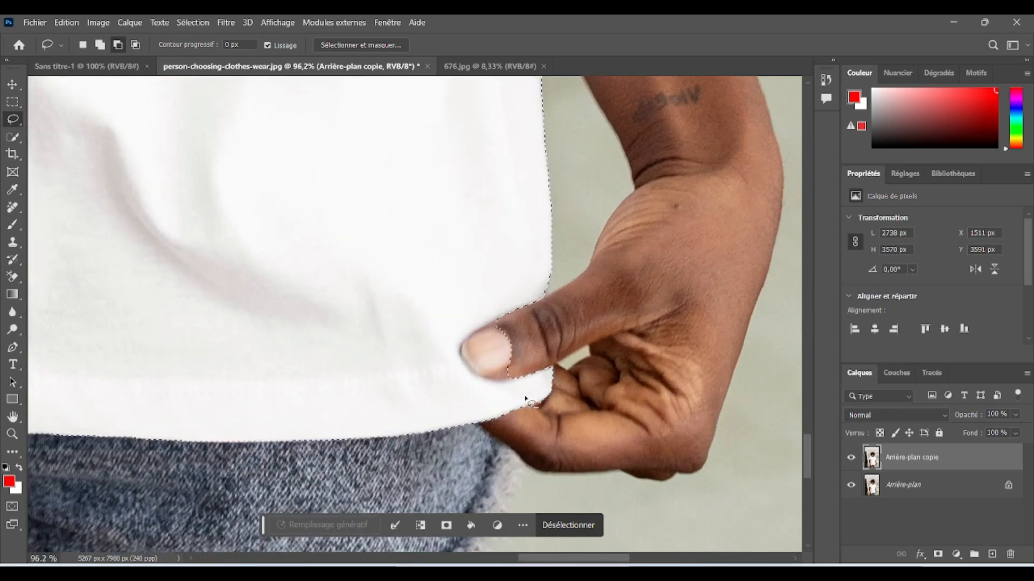
key("alt")
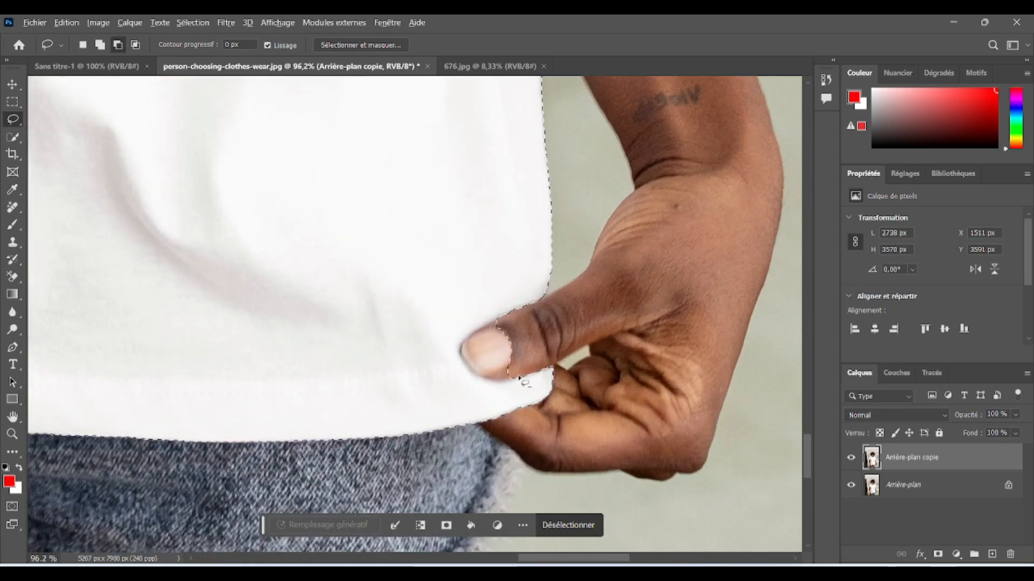
left_click_drag(520, 378, 516, 380)
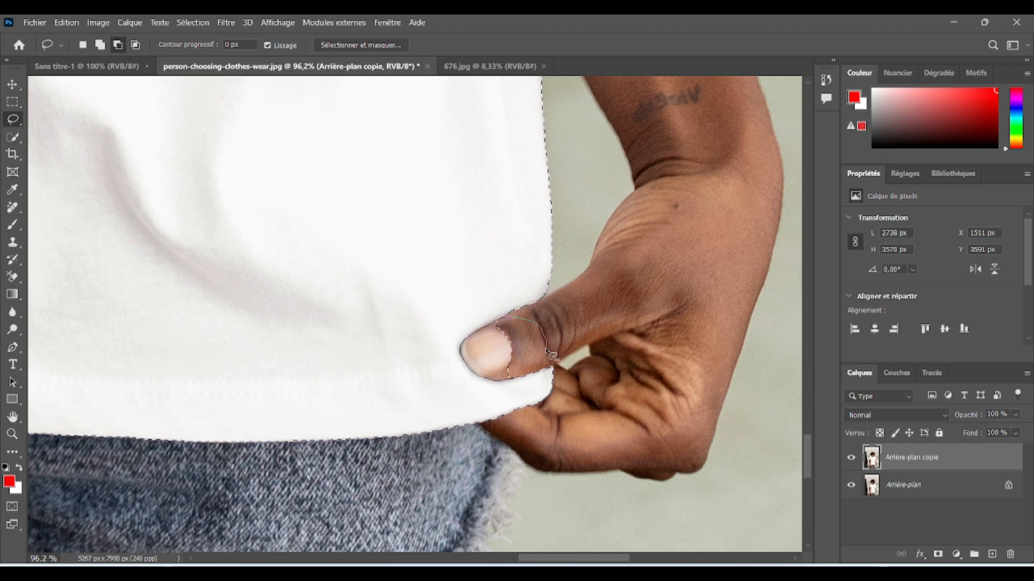
left_click_drag(530, 375, 527, 373)
Step: Add the missing sliver of collar beside the neck to the T-shirt selection with the Lasso tool
scroll(525, 358, "down", 3)
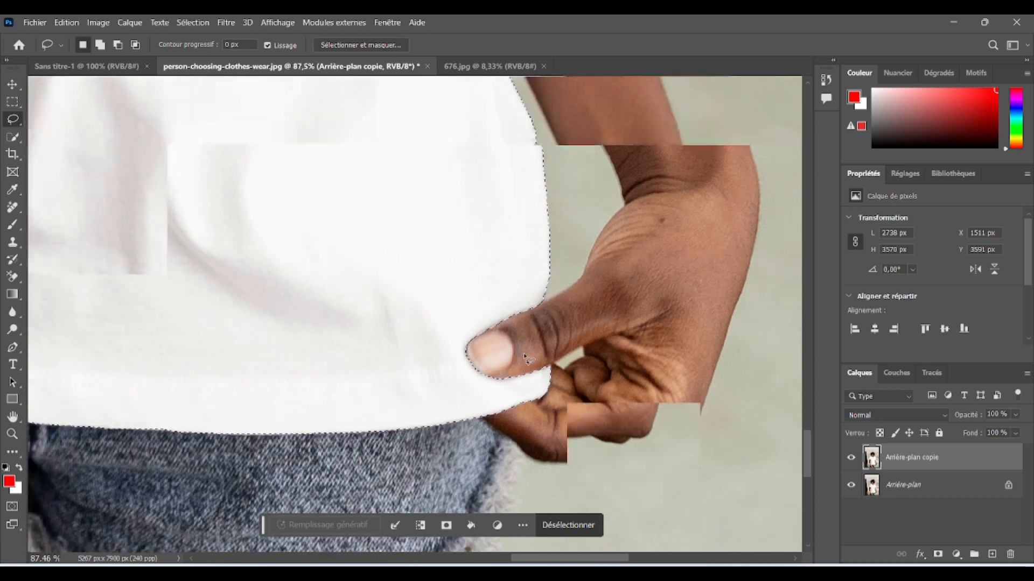
scroll(525, 356, "down", 2)
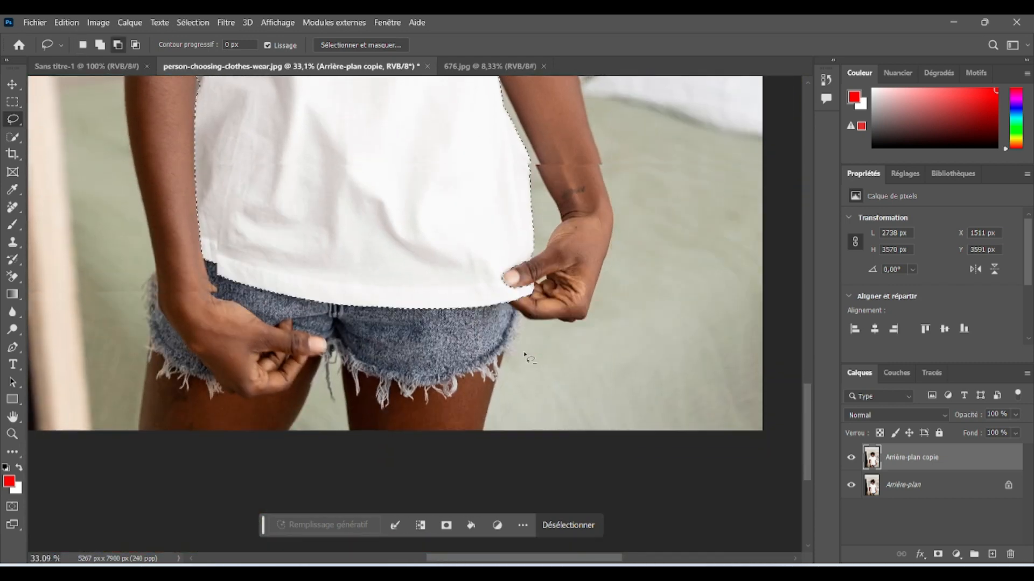
scroll(526, 357, "up", 5)
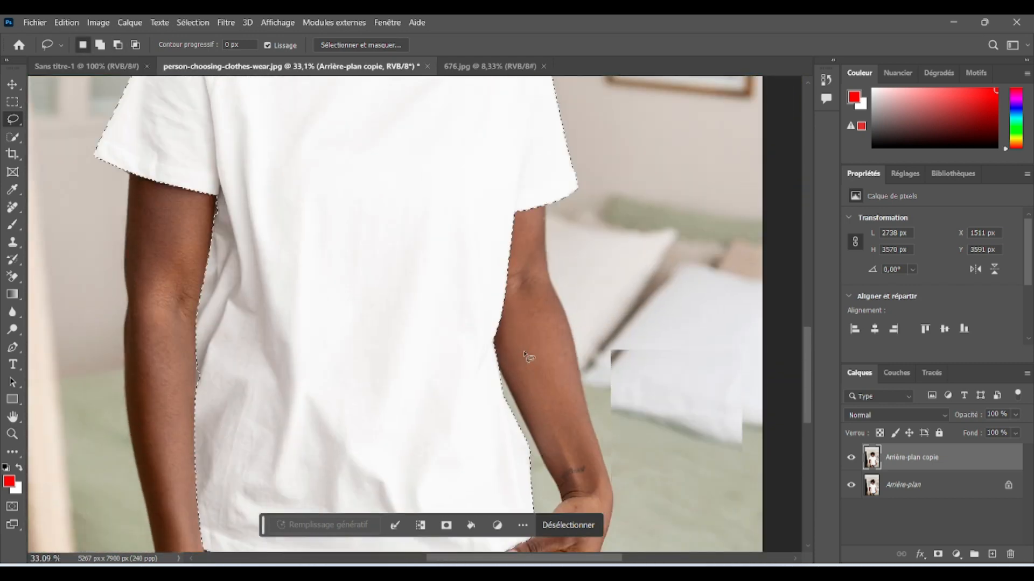
scroll(526, 357, "up", 3)
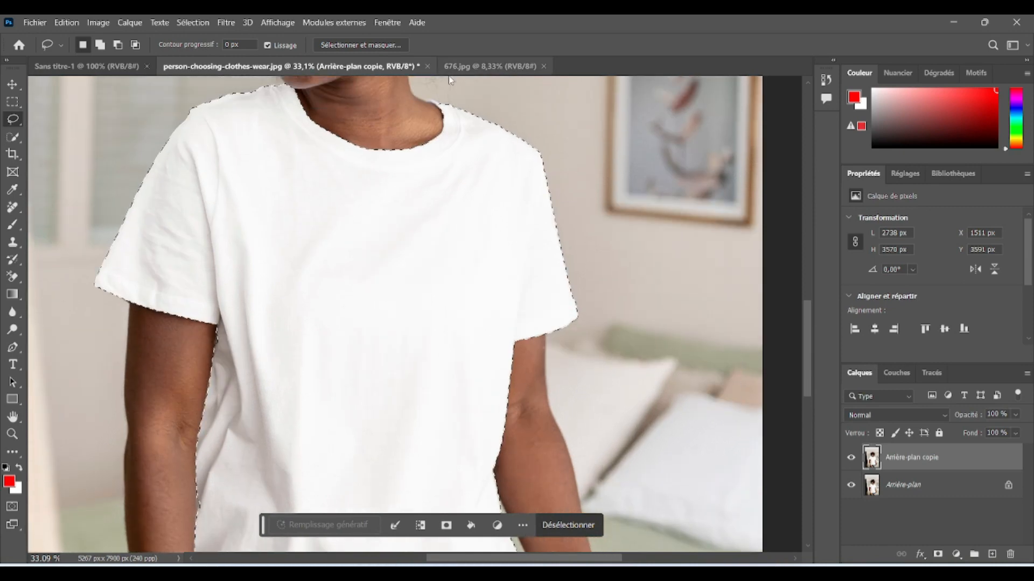
scroll(434, 88, "up", 4)
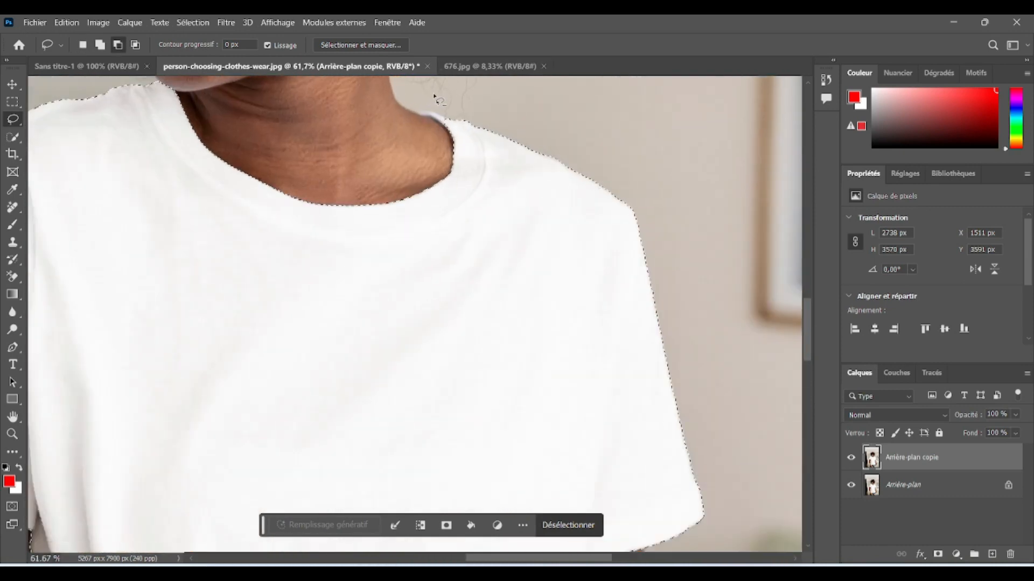
scroll(434, 101, "up", 4)
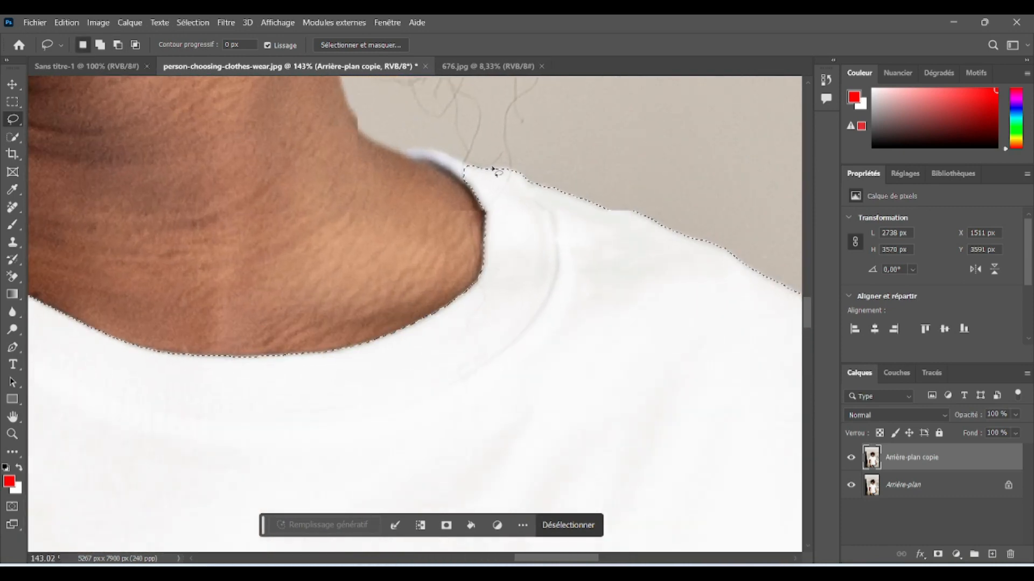
key("shift")
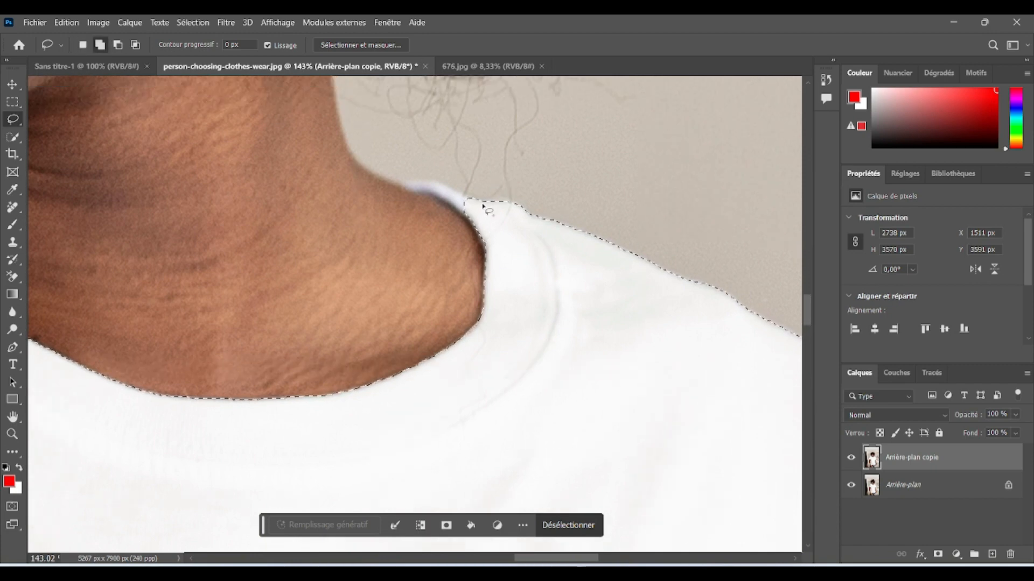
left_click_drag(481, 205, 441, 183)
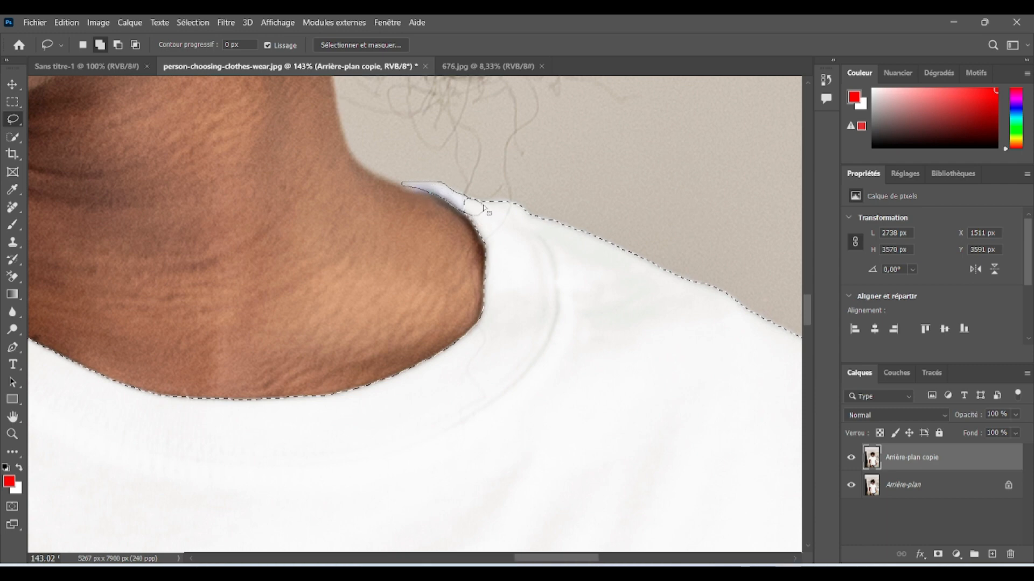
left_click_drag(485, 208, 483, 209)
Step: Add a layer mask to the Arrière-plan copie layer from the T-shirt selection
scroll(511, 261, "down", 1, "alt")
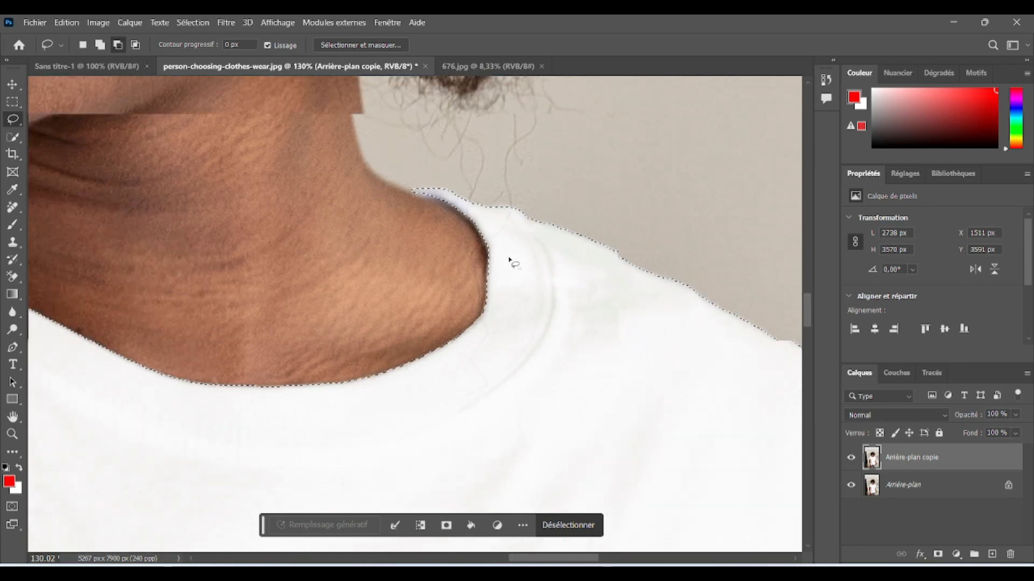
scroll(510, 261, "down", 8, "alt")
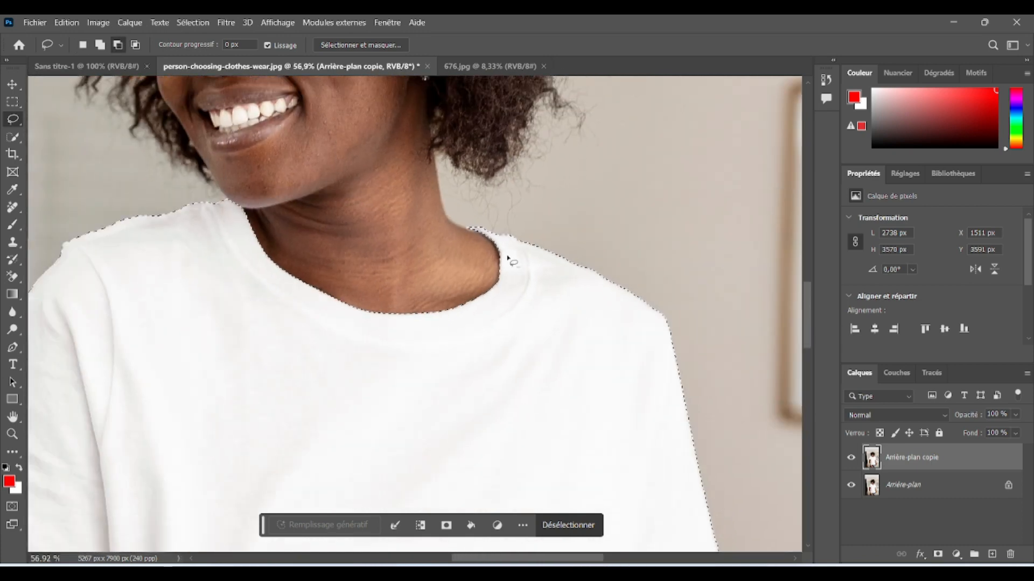
scroll(510, 261, "down", 5, "alt")
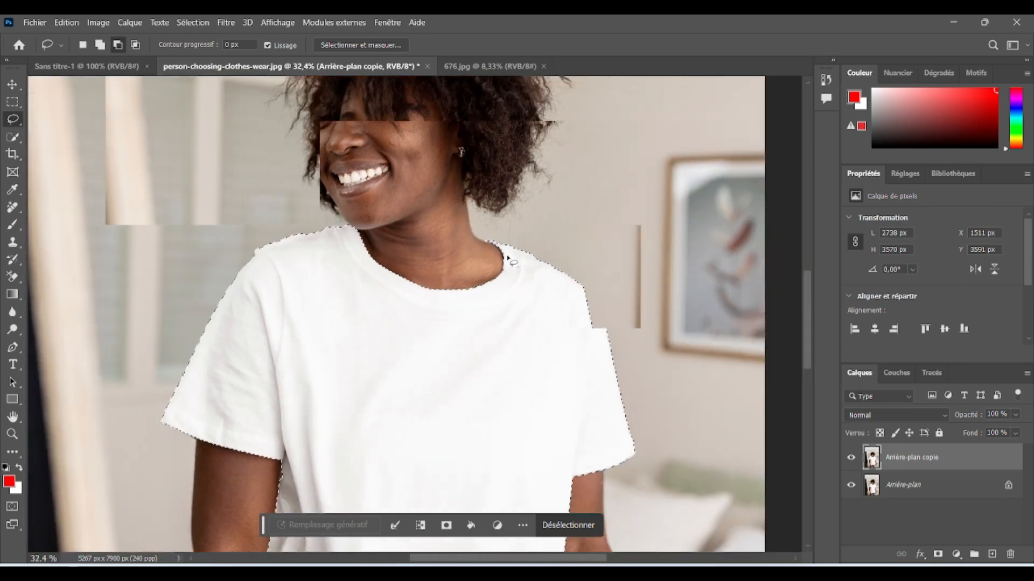
scroll(509, 261, "down", 3, "alt")
scroll(522, 280, "down", 3)
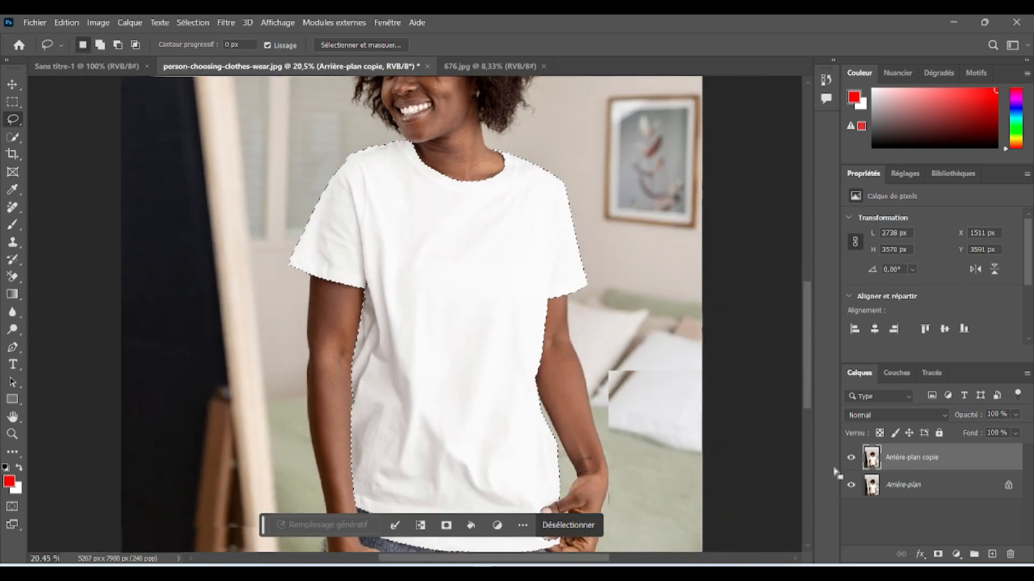
scroll(646, 345, "down", 4)
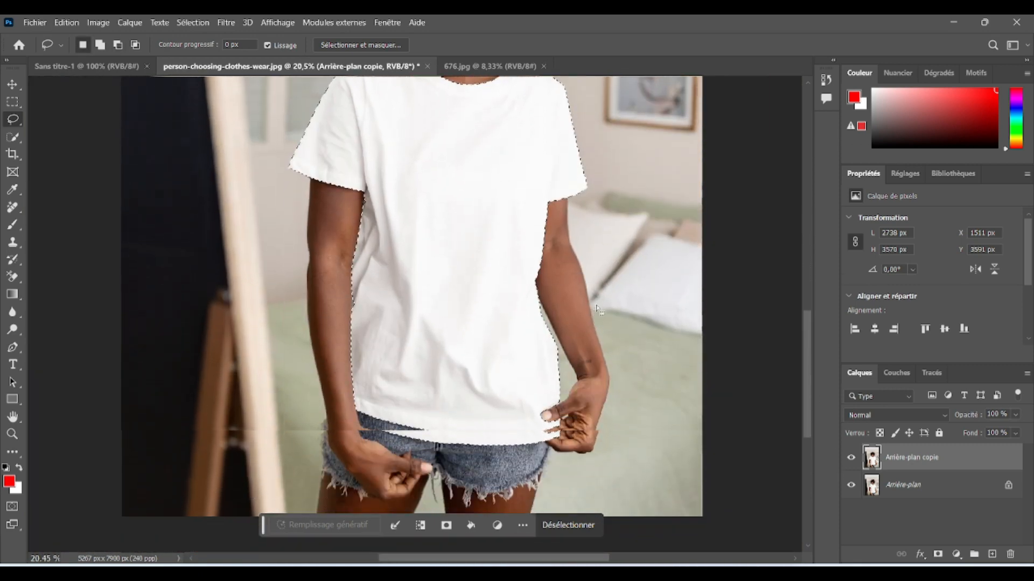
scroll(596, 308, "up", 2)
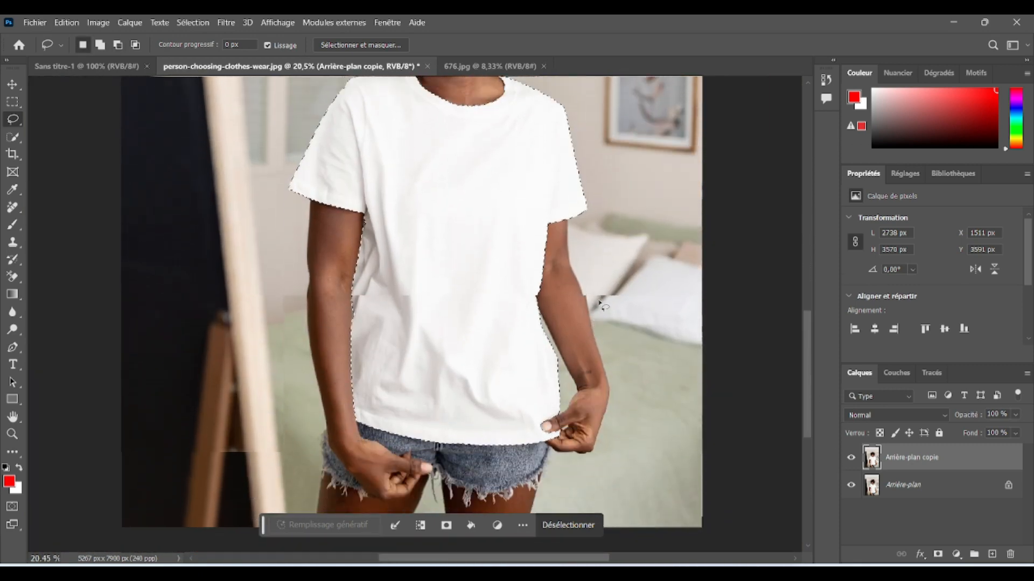
left_click(937, 556)
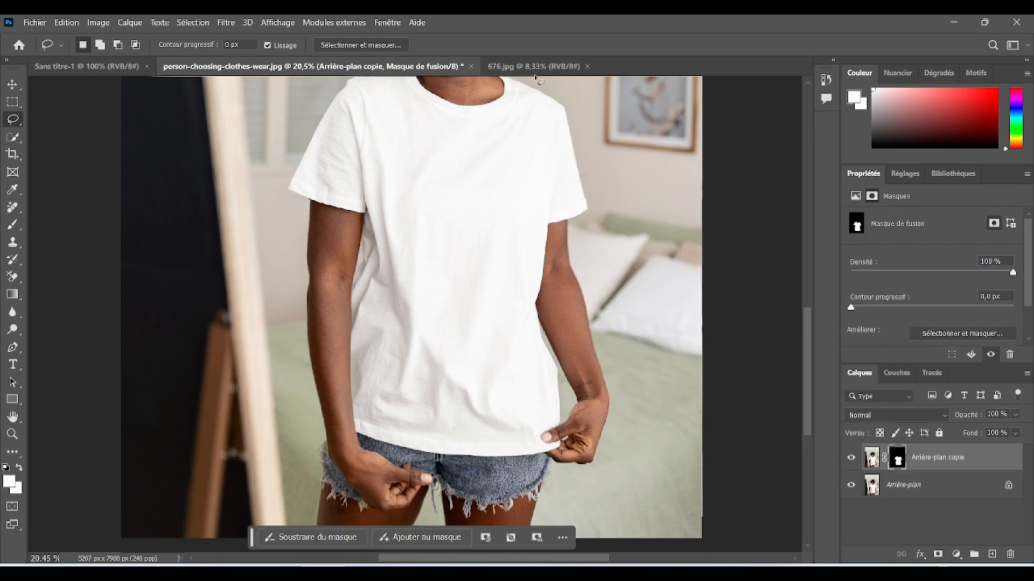
Step: Copy the red and black Sponsor pattern from 676.jpg into person-choosing-clothes-wear.jpg as a layer above the masked shirt
left_click(534, 66)
key("v")
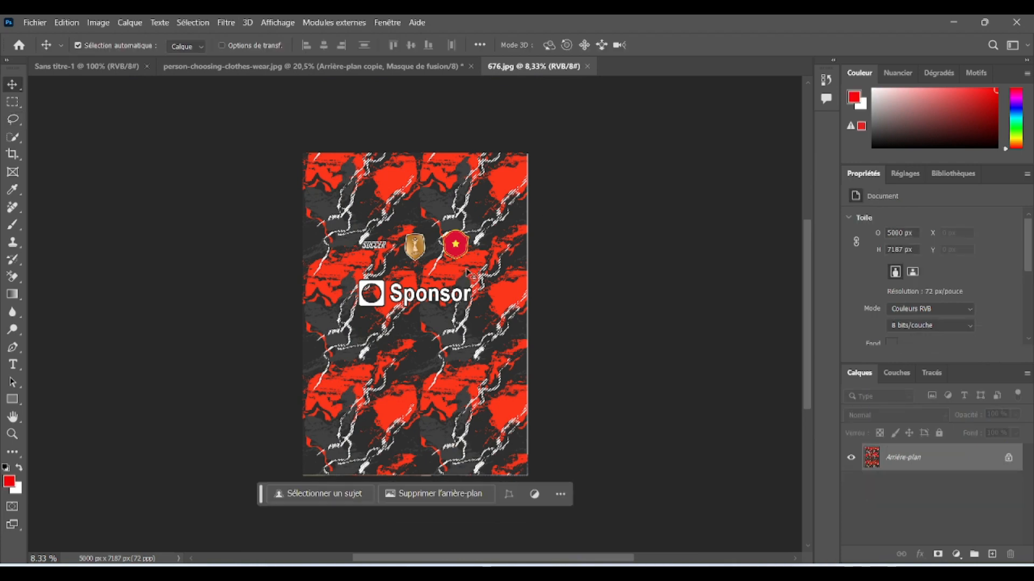
left_click_drag(468, 274, 383, 130)
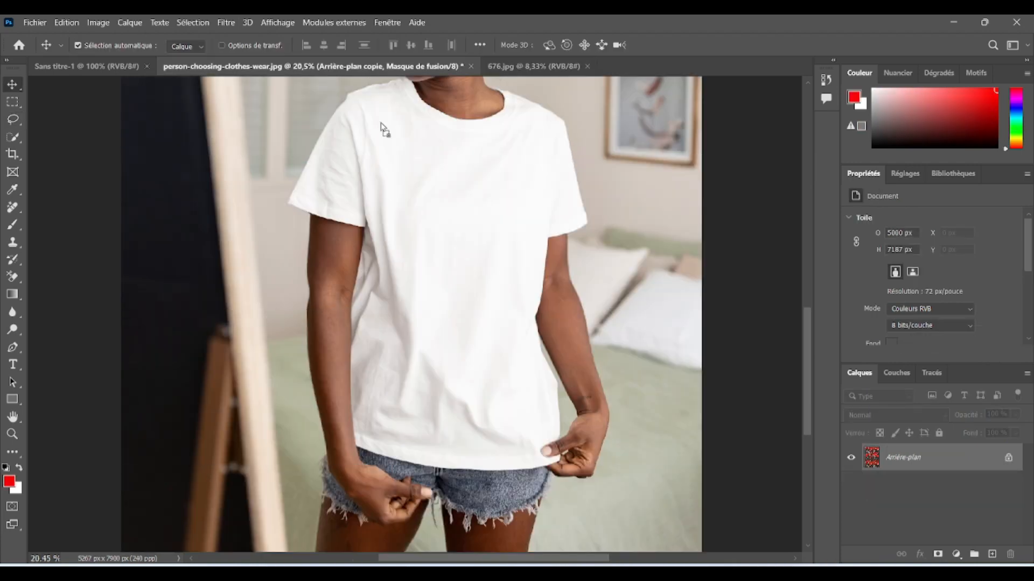
left_click_drag(437, 222, 440, 222)
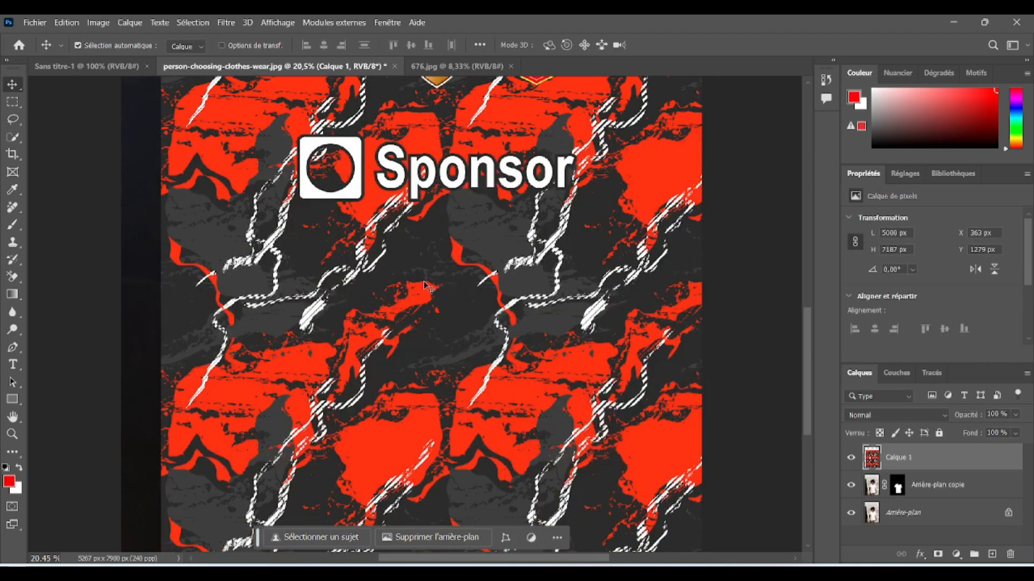
Step: Scale the pattern layer proportionally to about 52.6% and position it over the T-shirt's torso
scroll(425, 285, "down", 5)
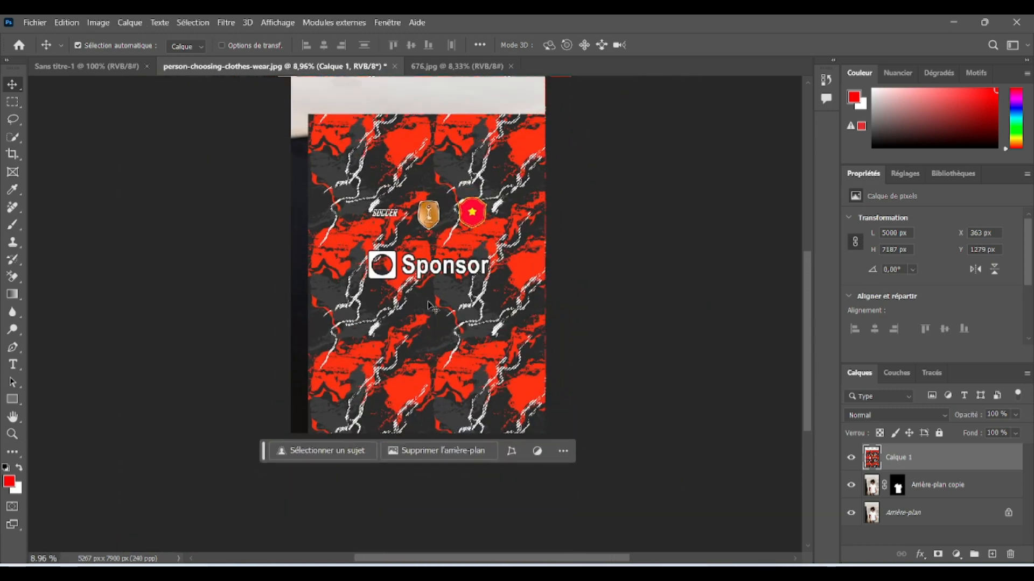
key("ctrl+t")
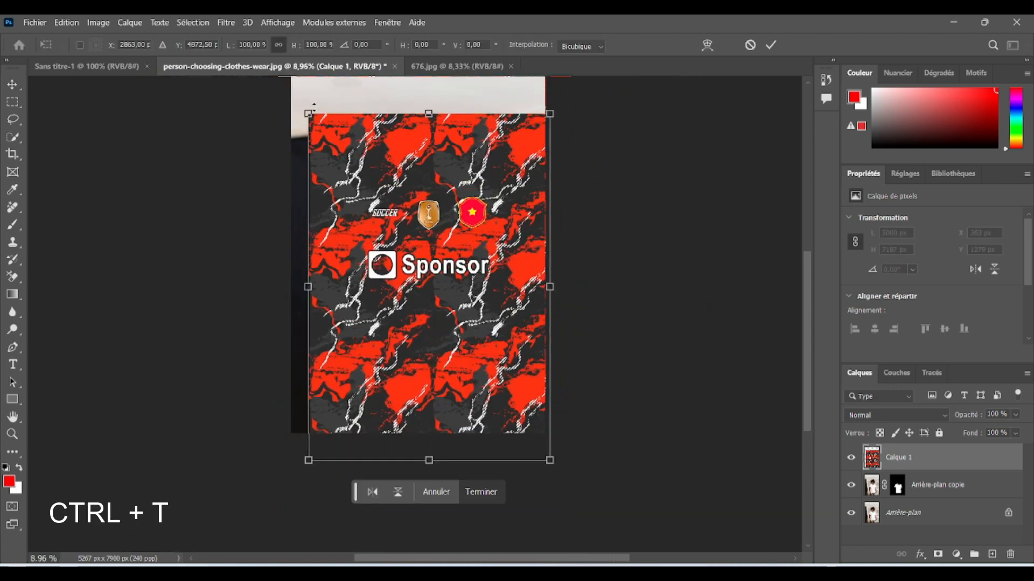
left_click_drag(308, 114, 370, 203)
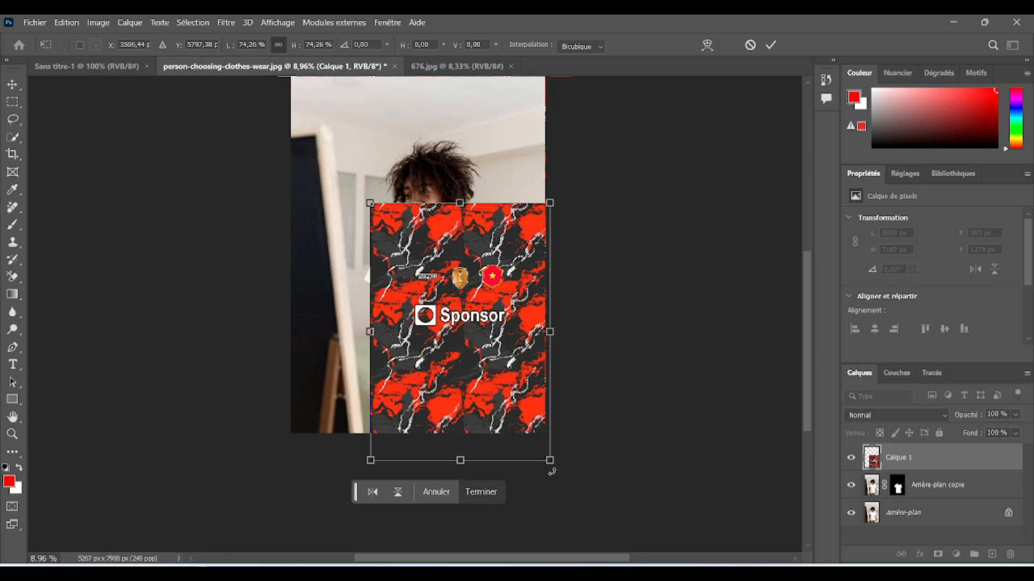
left_click_drag(550, 461, 498, 385)
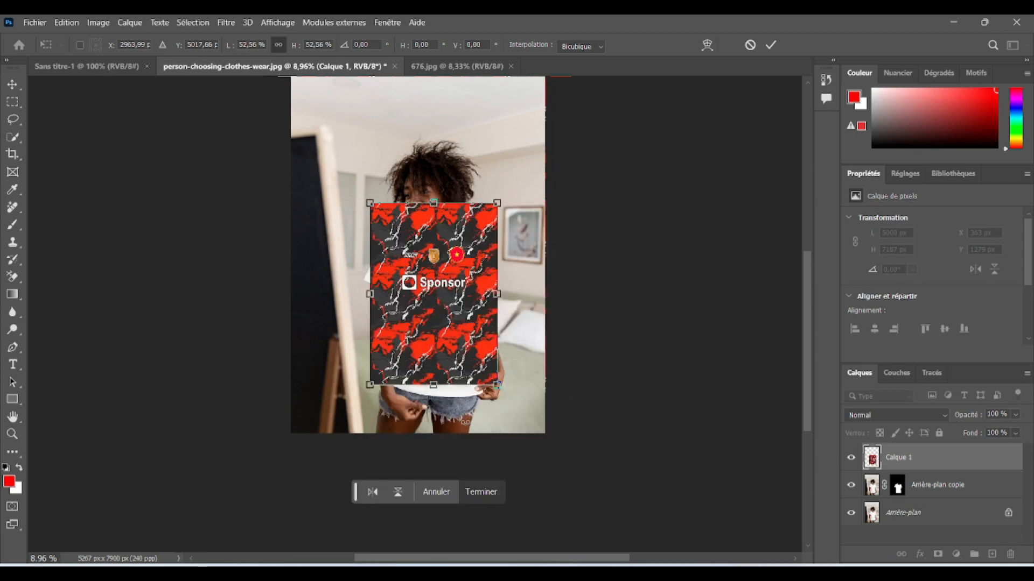
scroll(464, 422, "up", 3)
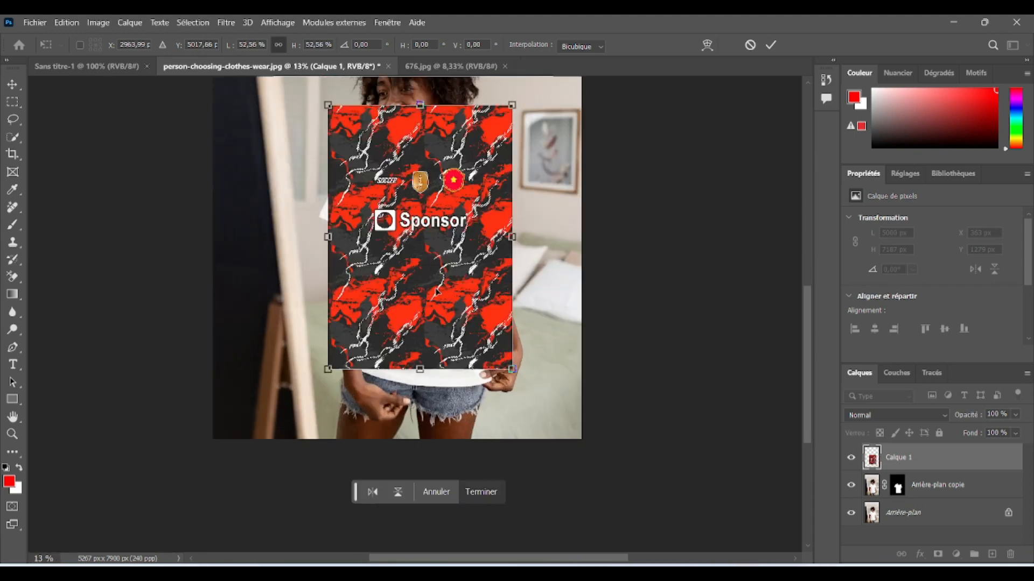
left_click_drag(408, 216, 411, 247)
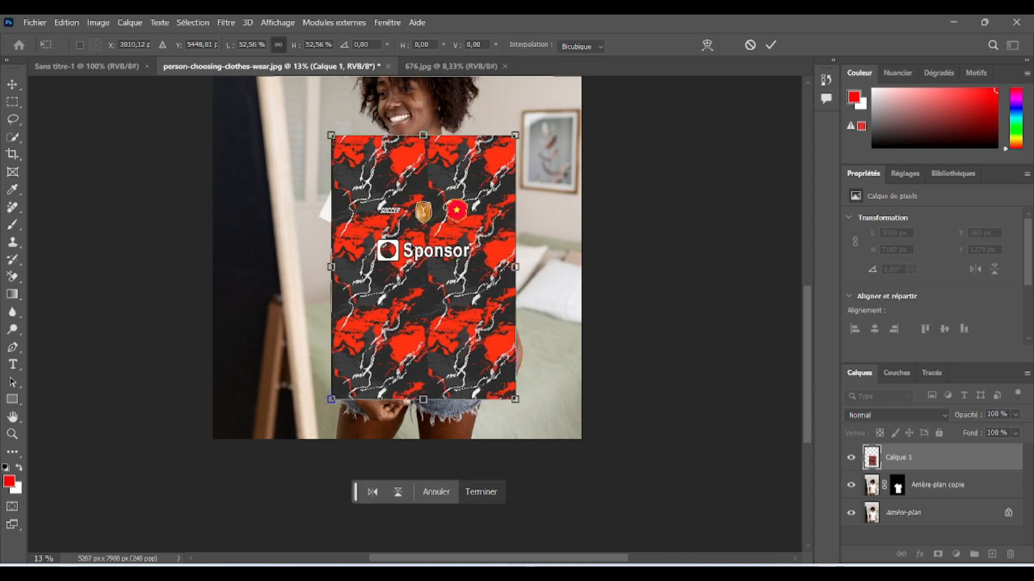
Step: Set the pattern layer's blend mode to Produit
left_click(948, 416)
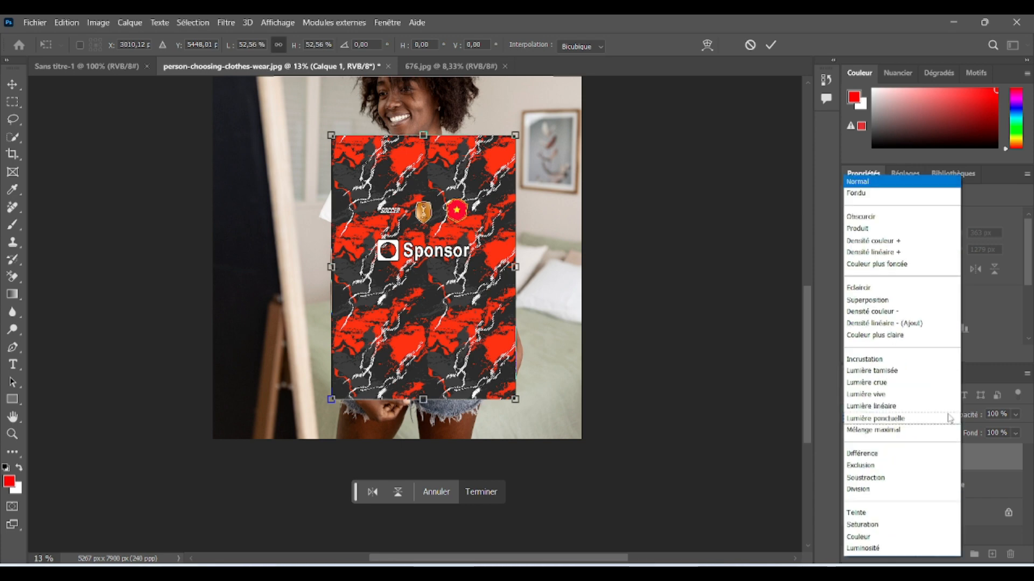
left_click(878, 232)
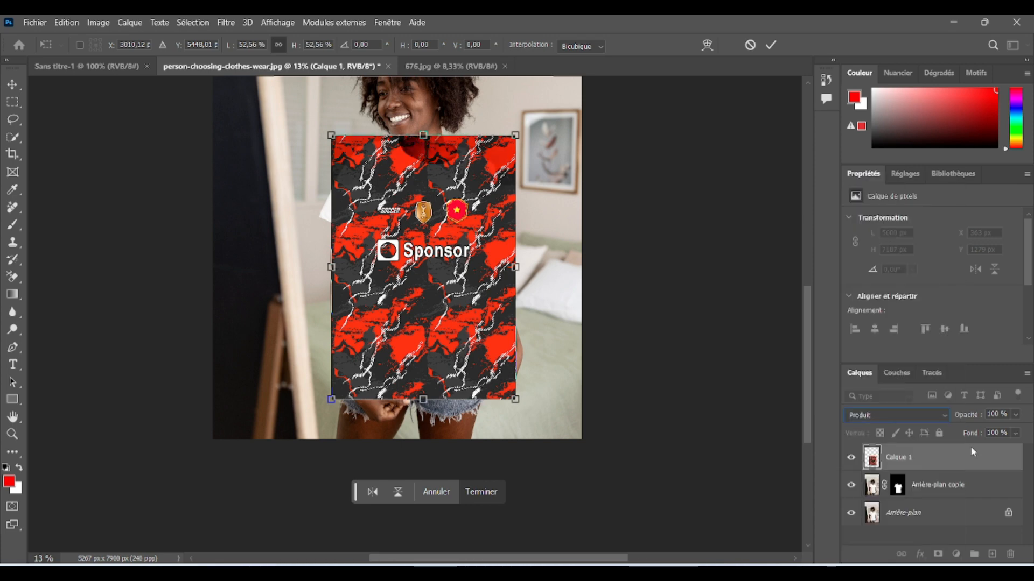
Step: Lower the pattern layer's opacity to 51% and shift the pattern up and to the left over the T-shirt
left_click(1016, 416)
left_click_drag(1024, 430, 1023, 432)
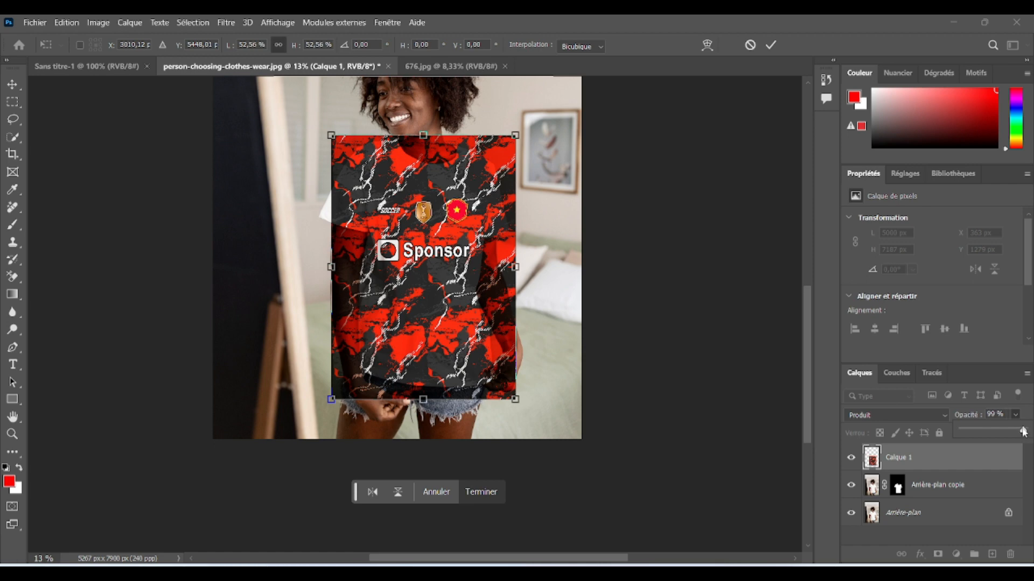
scroll(482, 296, "up", 4)
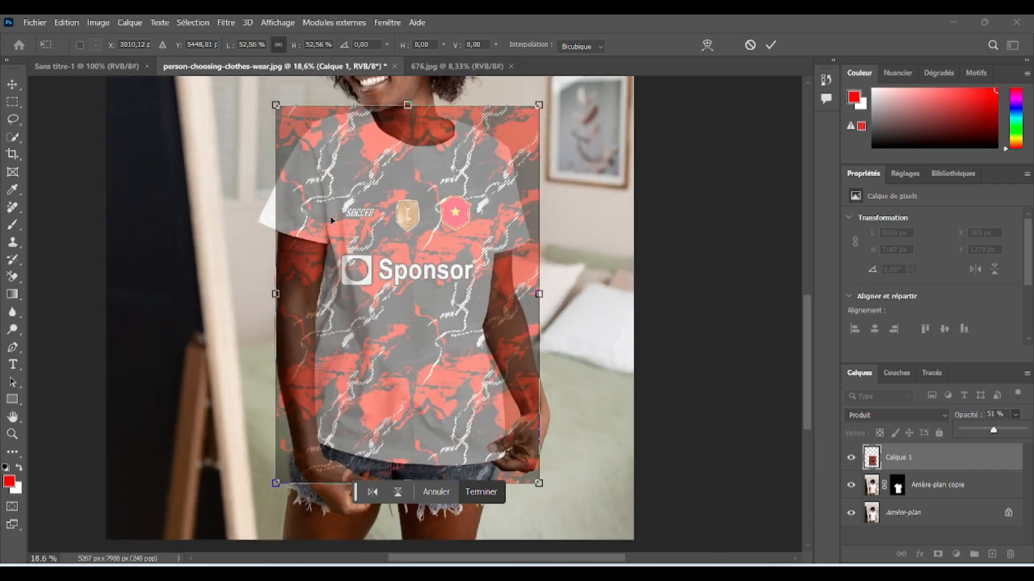
left_click_drag(332, 274, 314, 266)
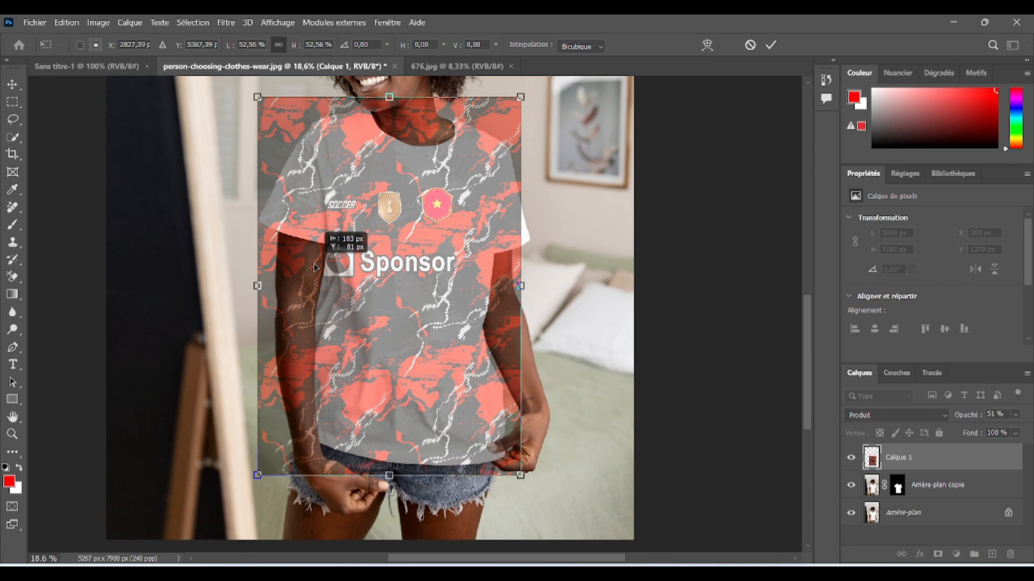
left_click_drag(315, 267, 316, 267)
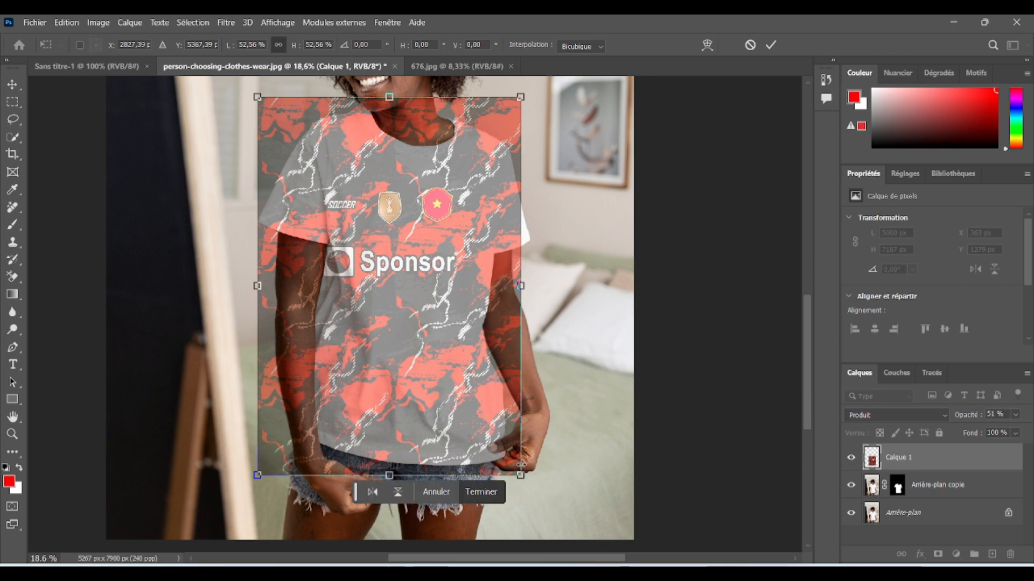
Step: Enlarge the pattern proportionally to about 60% and move it up so it covers both sleeves and the torso
scroll(598, 345, "down", 1)
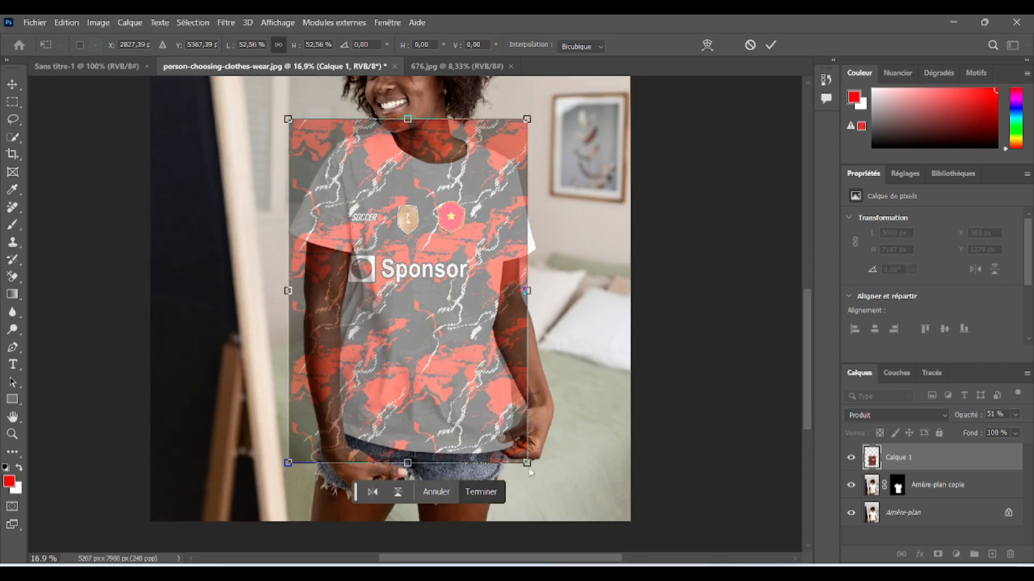
left_click_drag(527, 463, 580, 503)
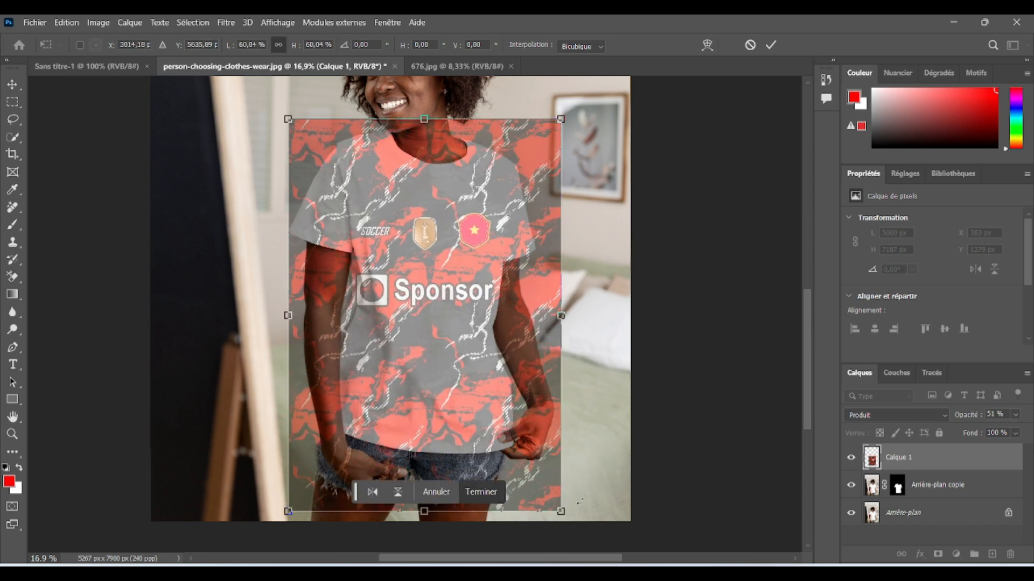
left_click_drag(457, 412, 457, 386)
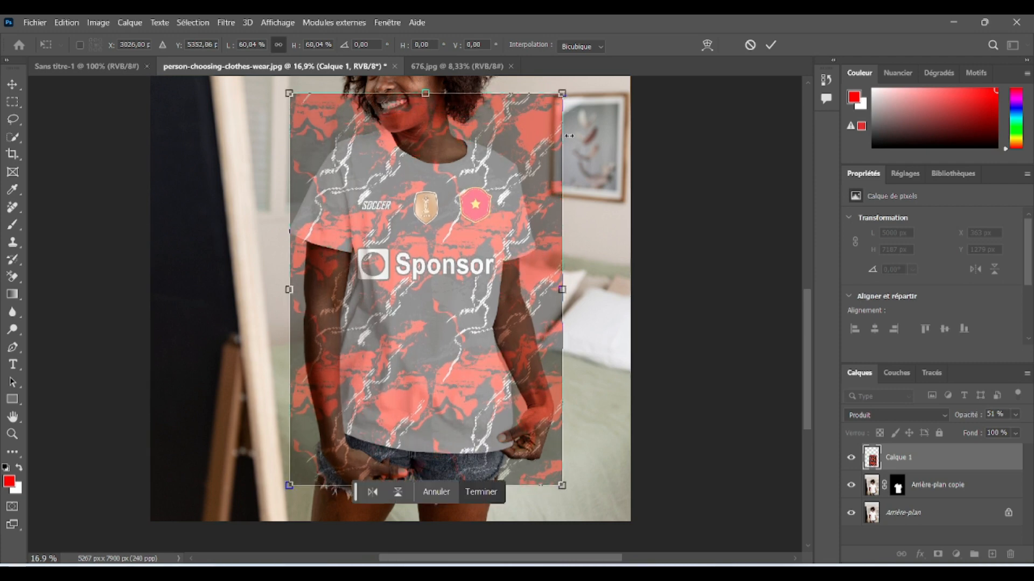
Step: Rotate the pattern by about 0.94°, enlarge it proportionally to about 62.9%, and apply the transformation
left_click_drag(564, 84, 567, 87)
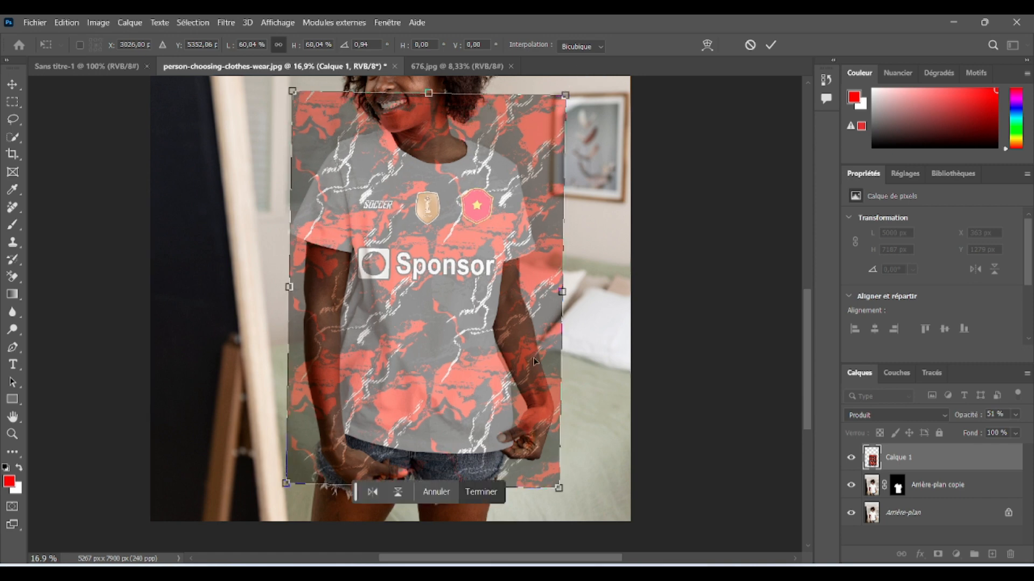
left_click_drag(286, 483, 281, 490)
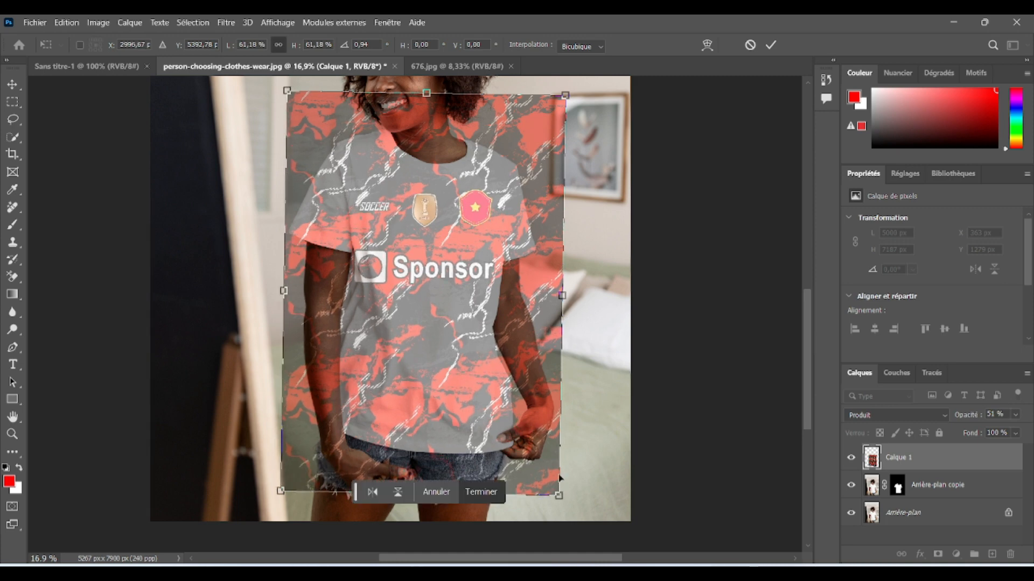
left_click_drag(558, 495, 566, 507)
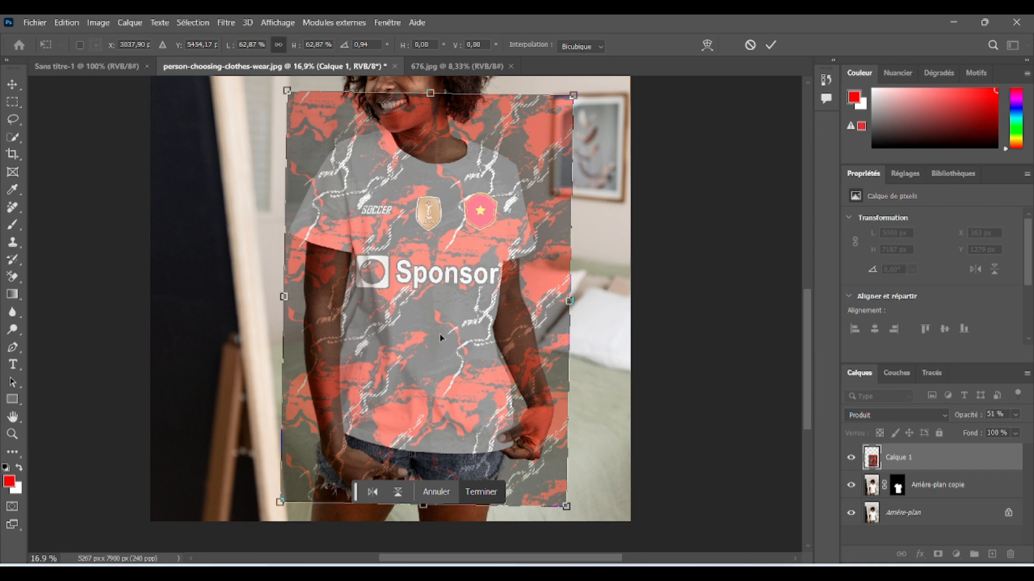
left_click(772, 46)
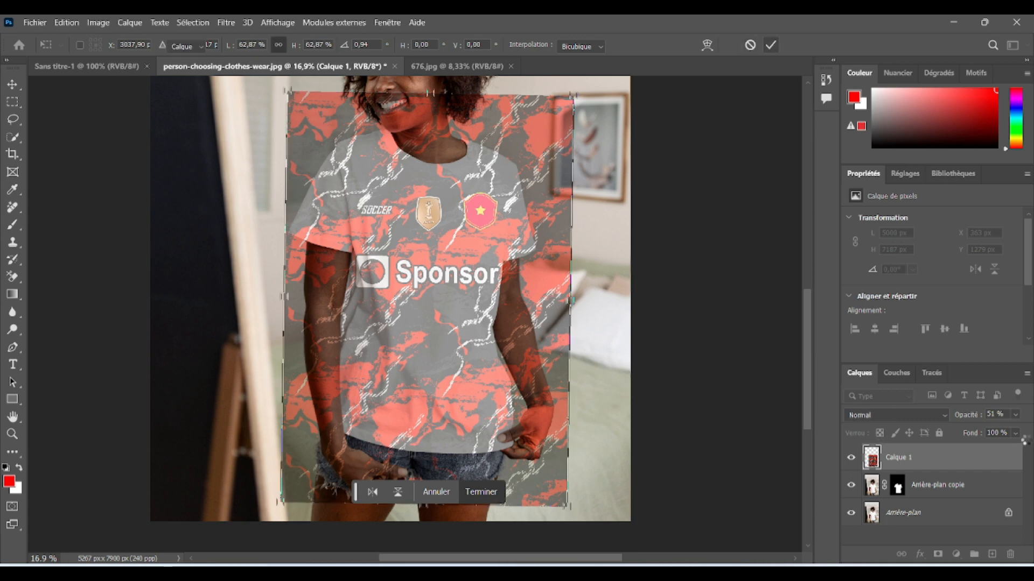
Step: Set the pattern layer's opacity to 100% and clip it to the masked T-shirt layer below
left_click(1014, 415)
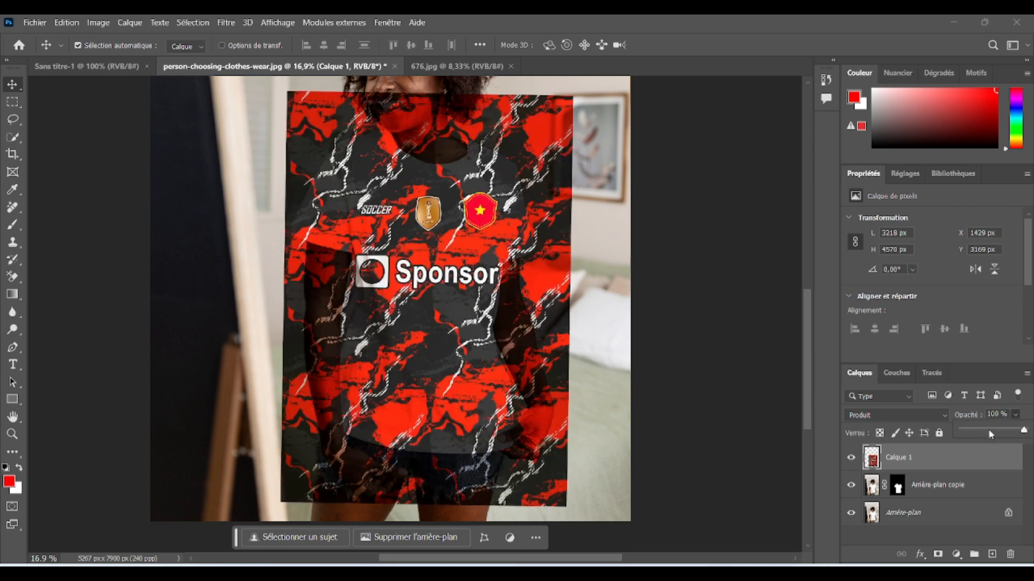
left_click(935, 469, "alt")
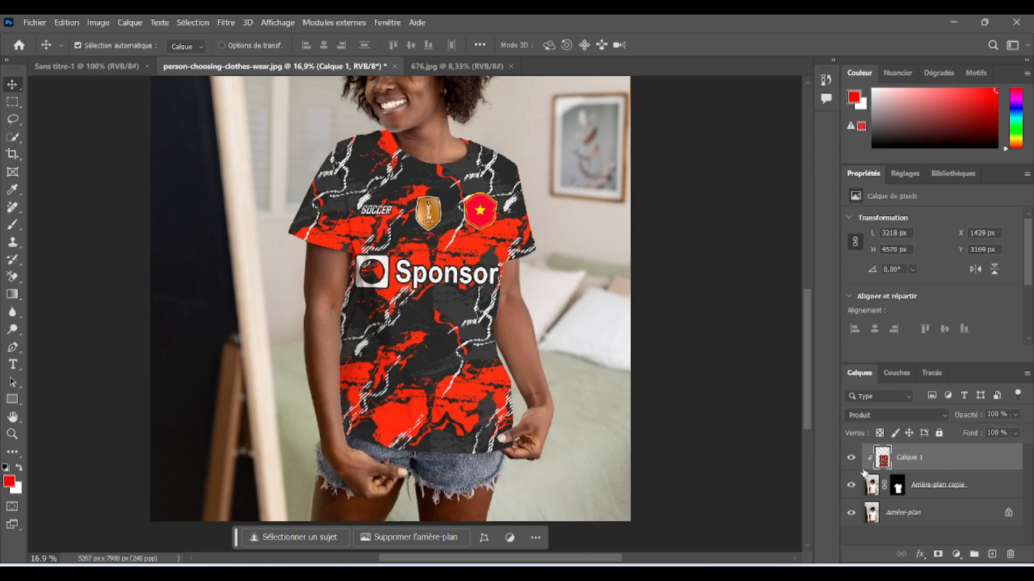
Step: Add a Courbes adjustment layer directly above Arrière-plan copie and pull the RGB curve's midtones down to deepen the shirt's shading
left_click(977, 488)
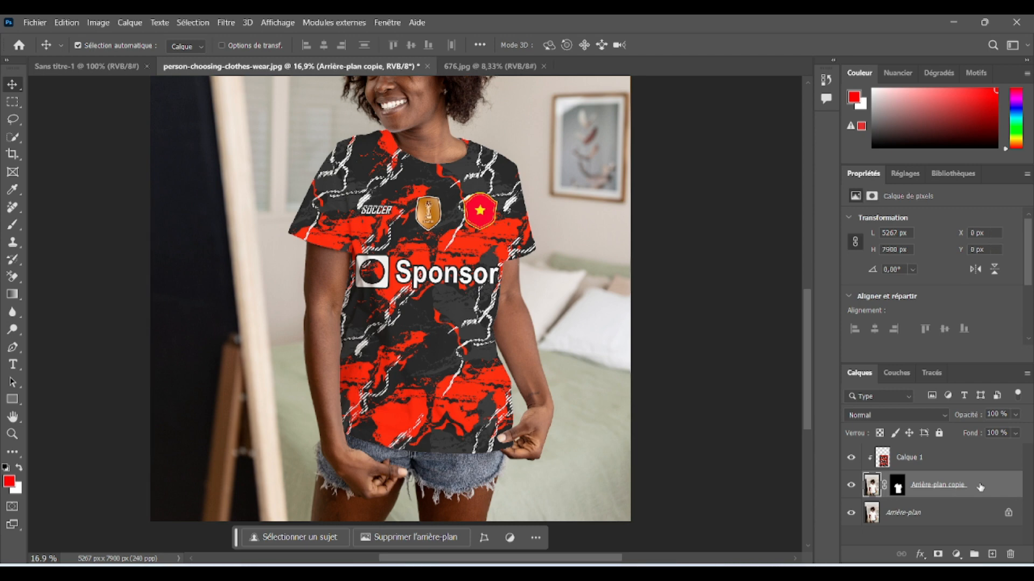
left_click(956, 555)
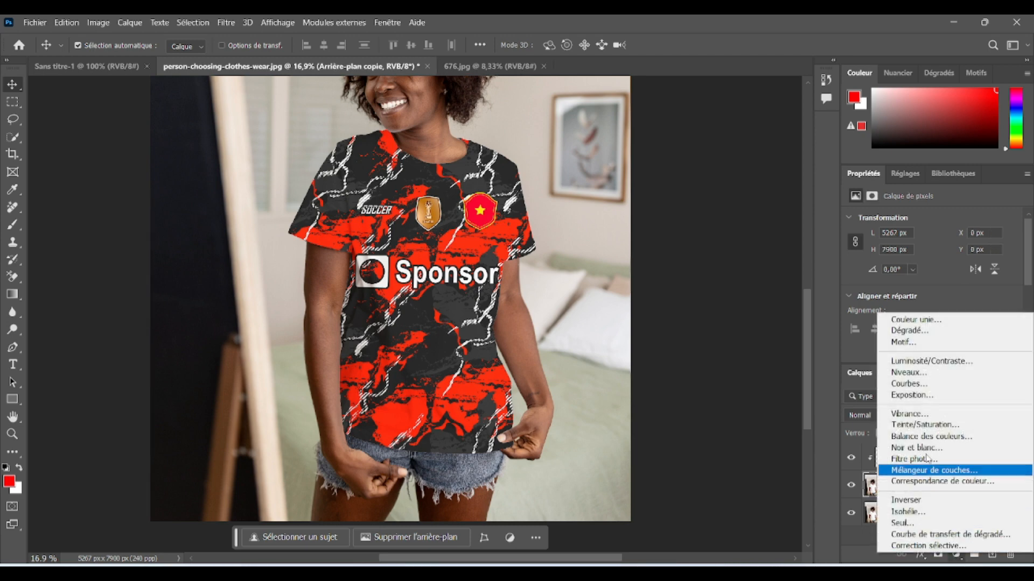
left_click(915, 386)
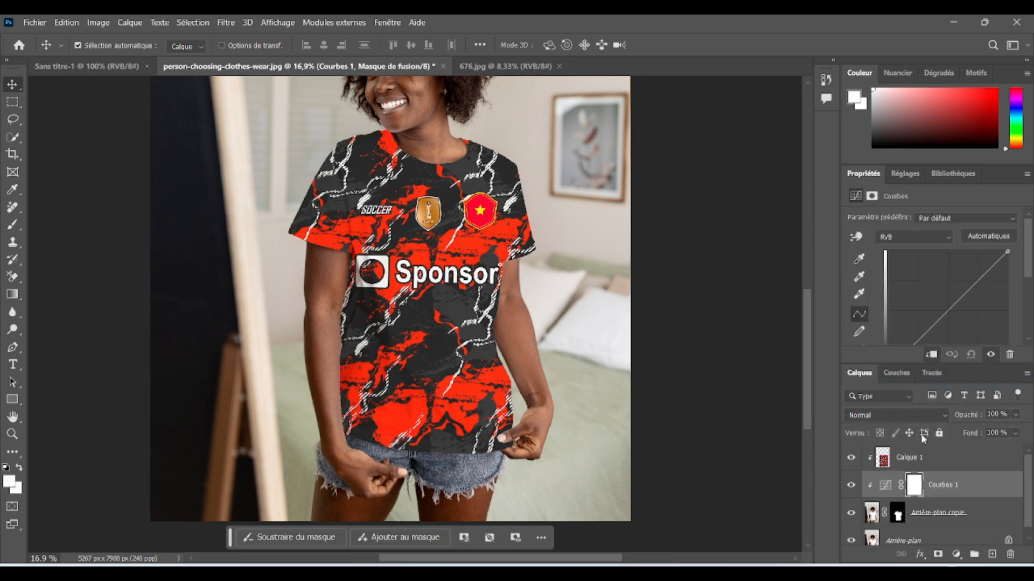
left_click_drag(954, 312, 966, 325)
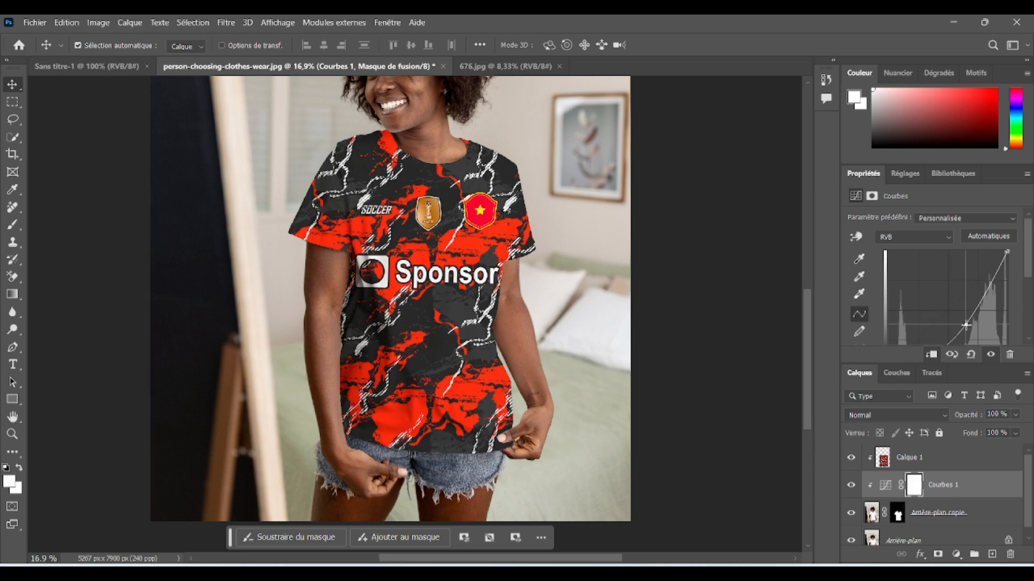
Step: Move the curve's black and white input points slightly inward to strengthen the contrast of the shirt's folds
scroll(957, 303, "down", 1)
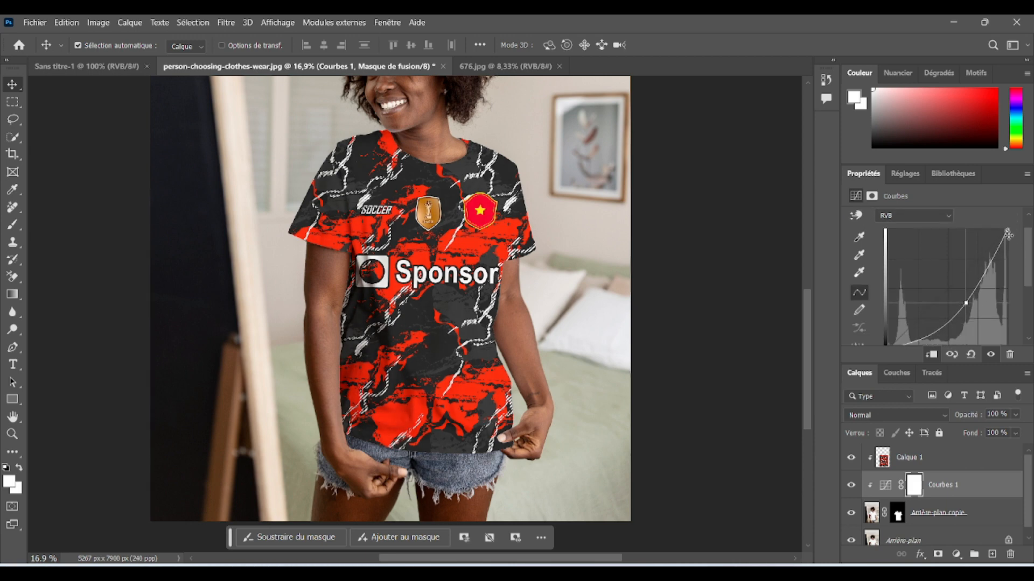
scroll(969, 311, "down", 1)
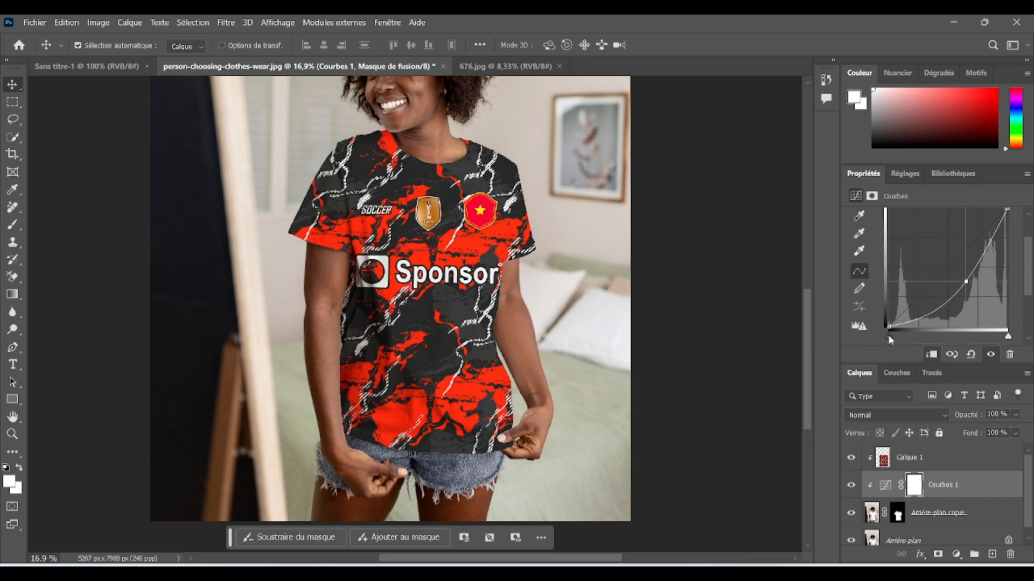
left_click_drag(889, 337, 907, 337)
mouse_move(1010, 339)
left_mouse_down()
mouse_move(991, 337)
mouse_move(1000, 338)
left_mouse_up()
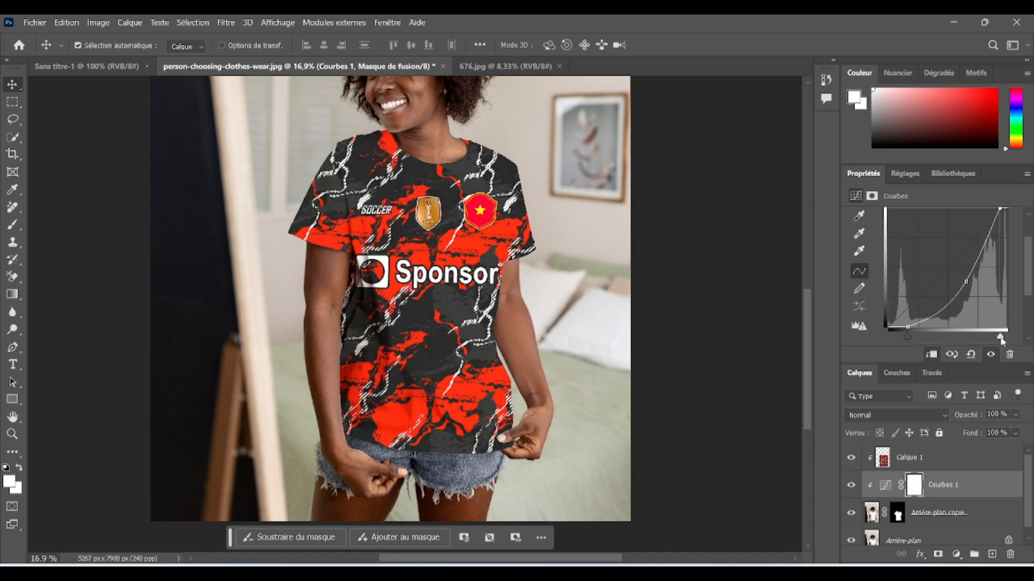
Step: Examine how the pattern blends with the T-shirt's folds and edges, from the collar down to the hem
scroll(480, 392, "down", 3)
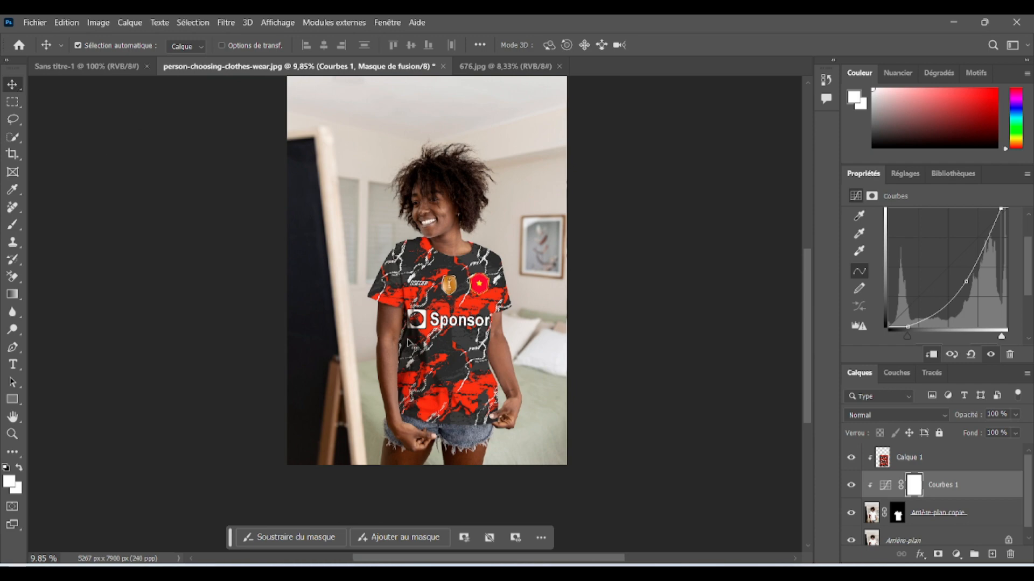
scroll(409, 344, "up", 3)
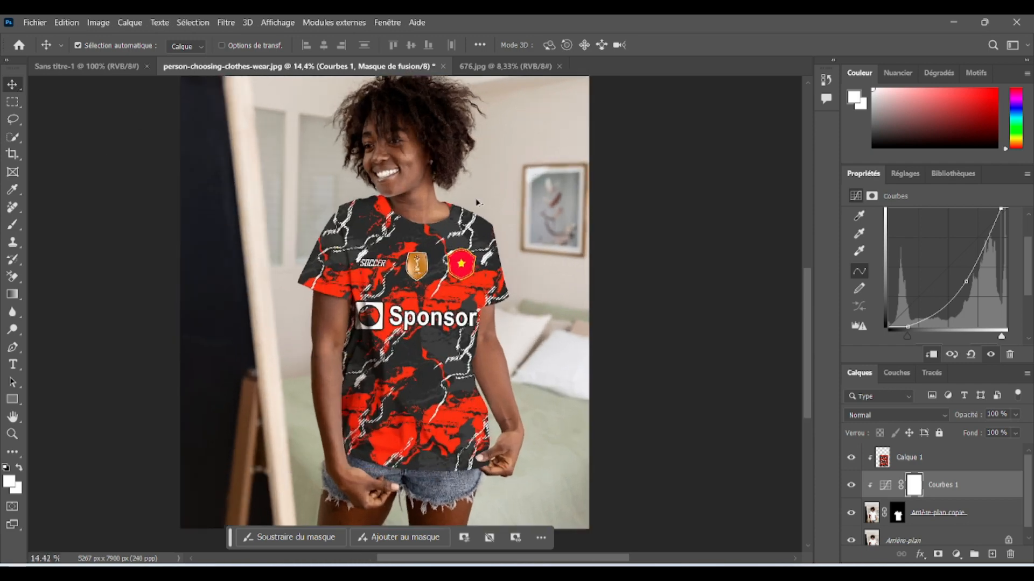
scroll(477, 203, "up", 4)
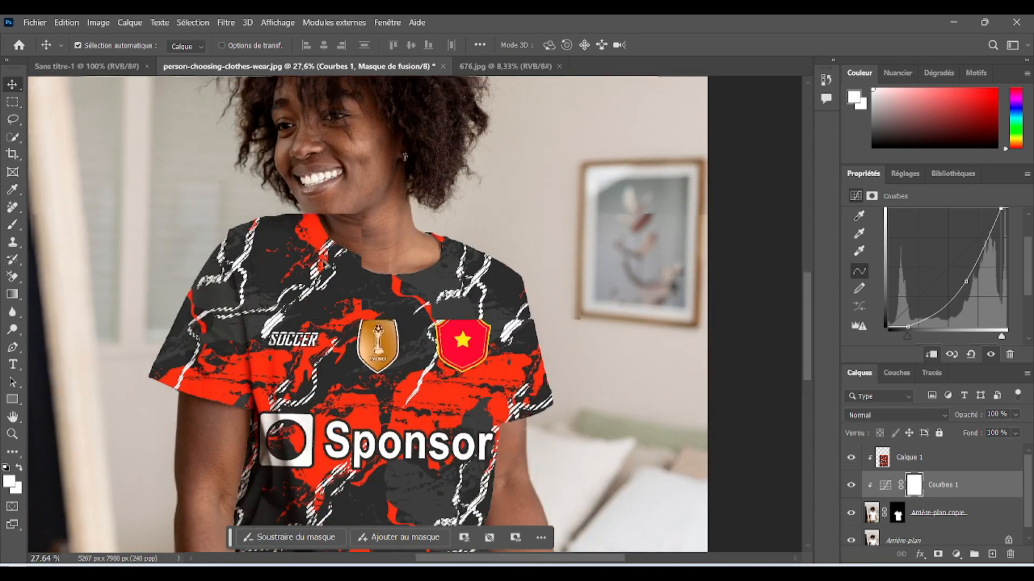
scroll(325, 265, "up", 1)
scroll(326, 266, "down", 3)
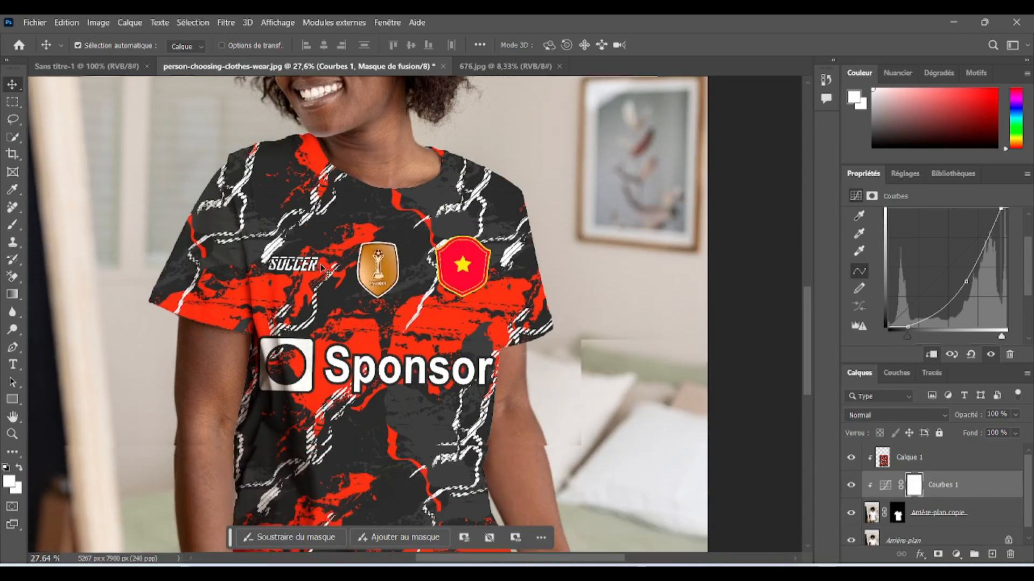
scroll(325, 267, "down", 3)
scroll(325, 267, "down", 3)
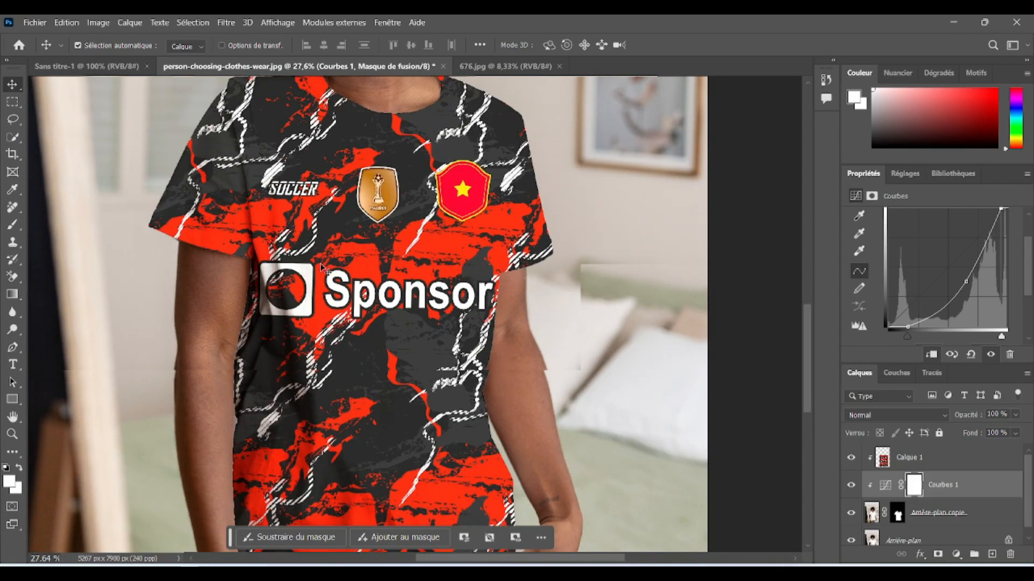
scroll(321, 269, "down", 8)
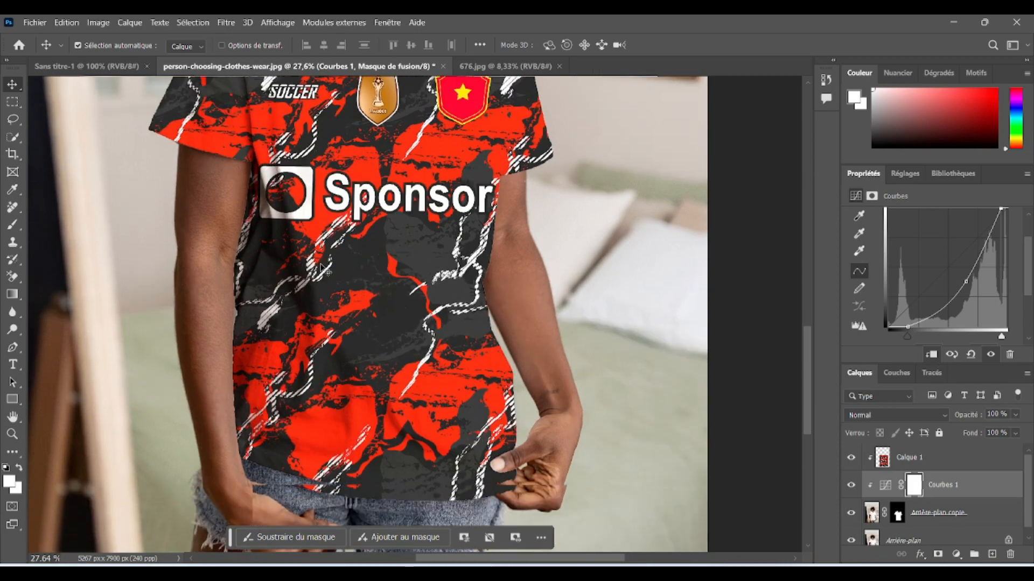